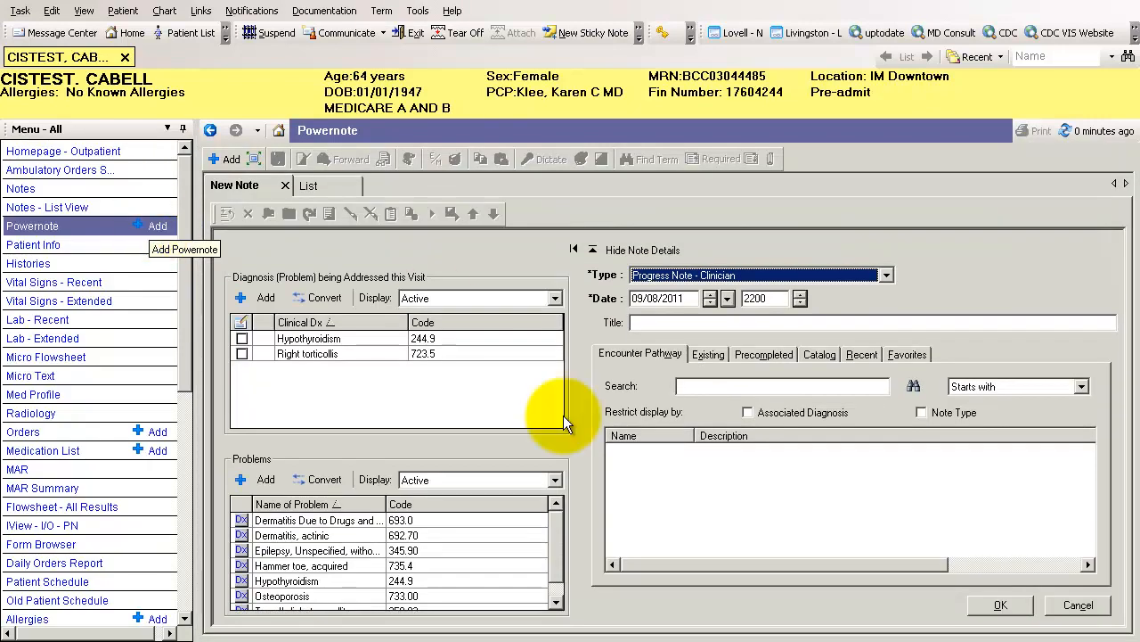
Search the encounter pathways for "general exam" and open the fourth listed General Exam template as a new note
click(736, 386)
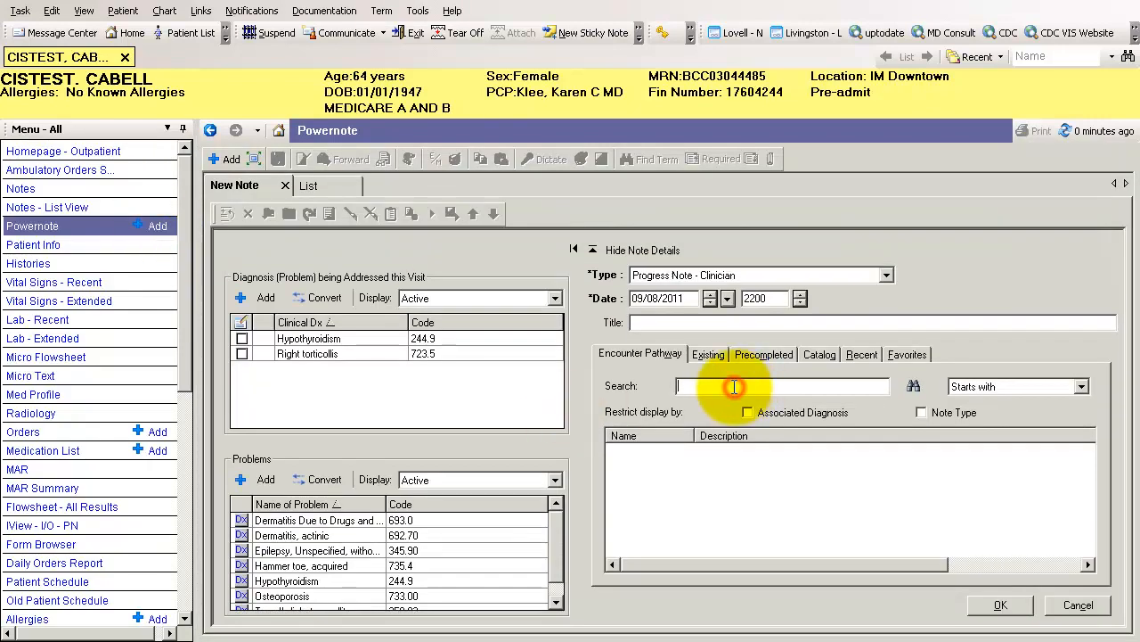
text(gene)
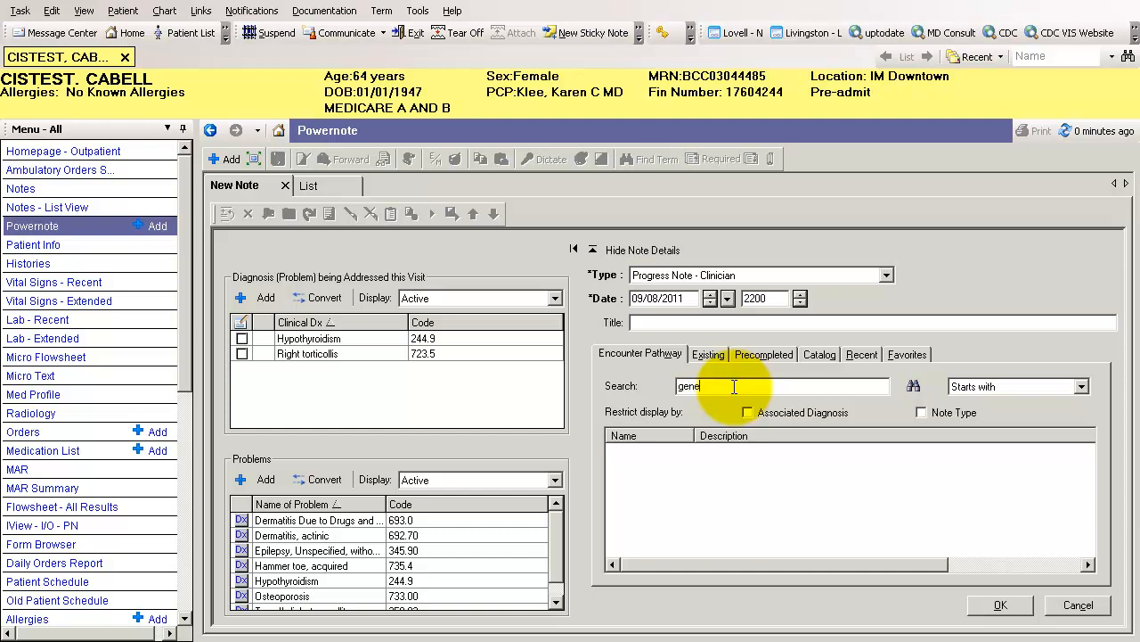
text(ra)
text(exam)
key(Return)
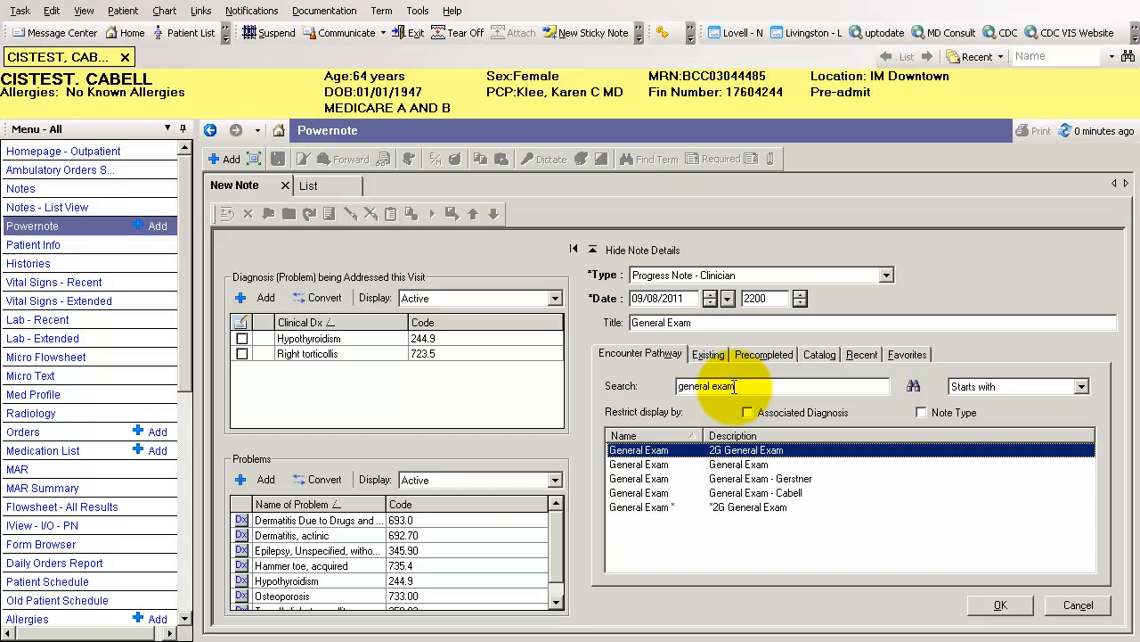
click(763, 495)
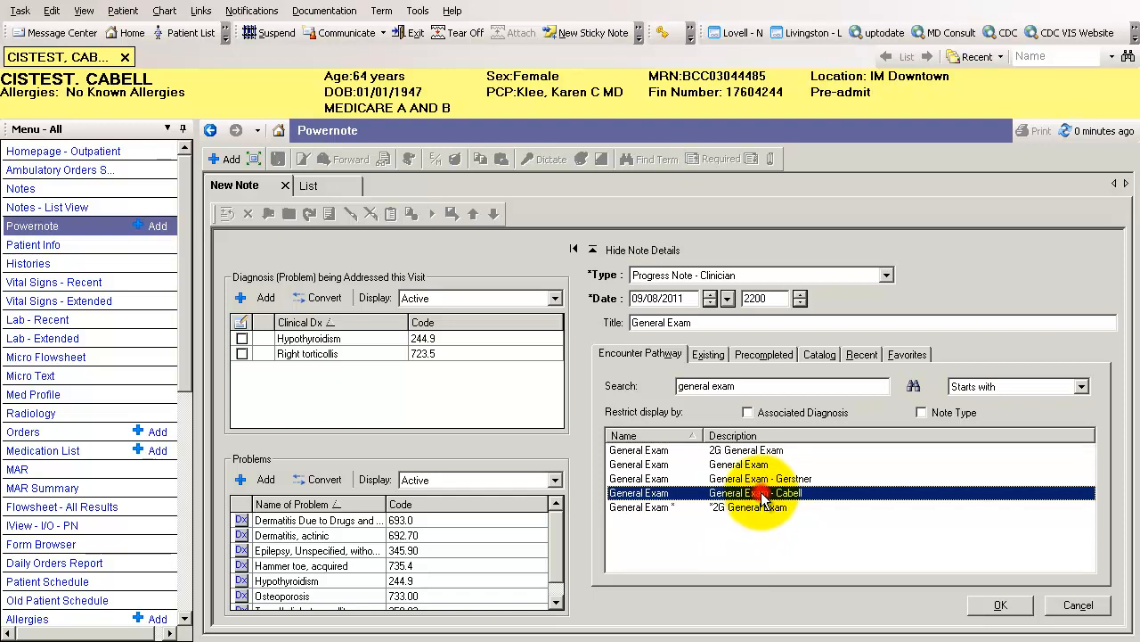
double_click(762, 495)
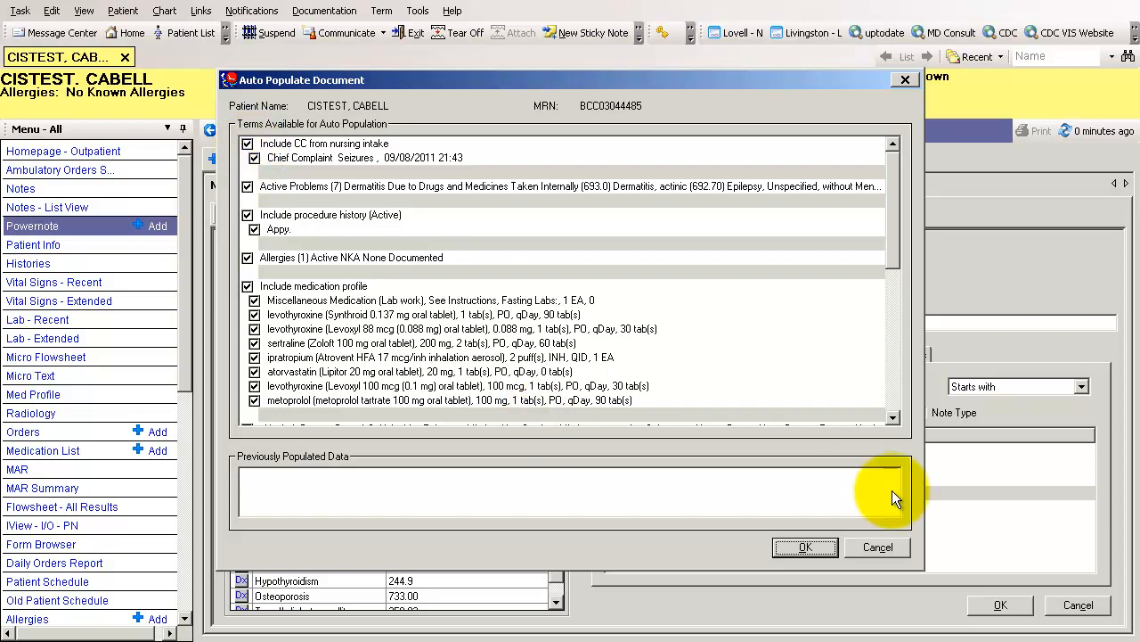
Review the terms available for auto population through to the lab results and accept the default selection
click(893, 416)
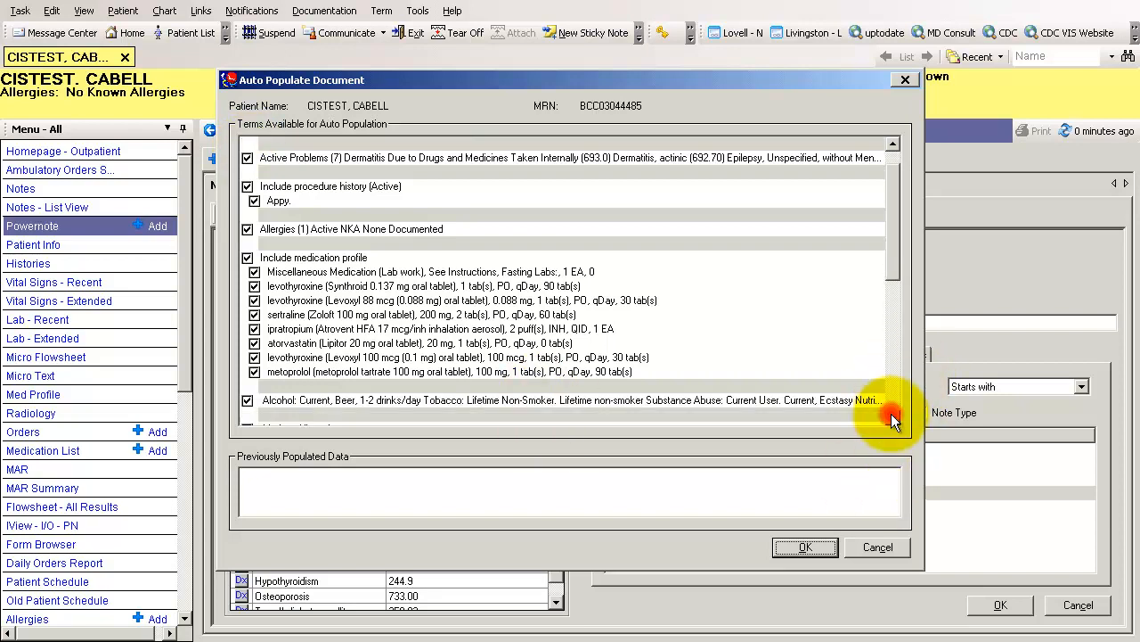
click(893, 416)
click(893, 416)
click(892, 416)
click(893, 417)
click(893, 416)
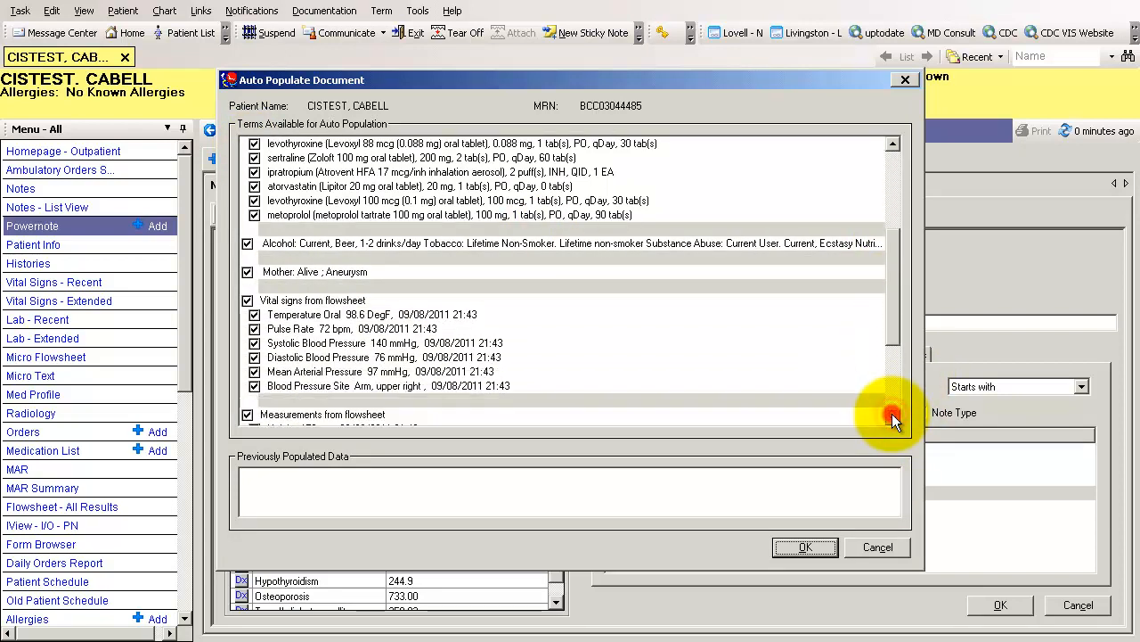
click(893, 416)
click(893, 416)
click(892, 416)
click(892, 417)
click(892, 417)
click(893, 416)
click(893, 417)
click(893, 416)
click(893, 416)
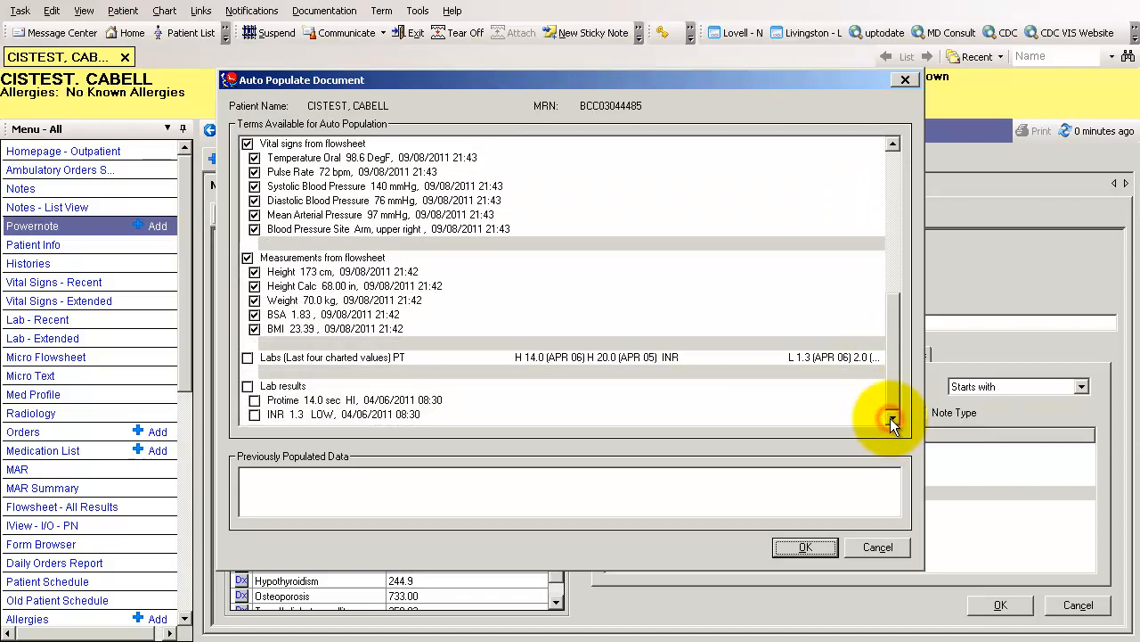
click(805, 546)
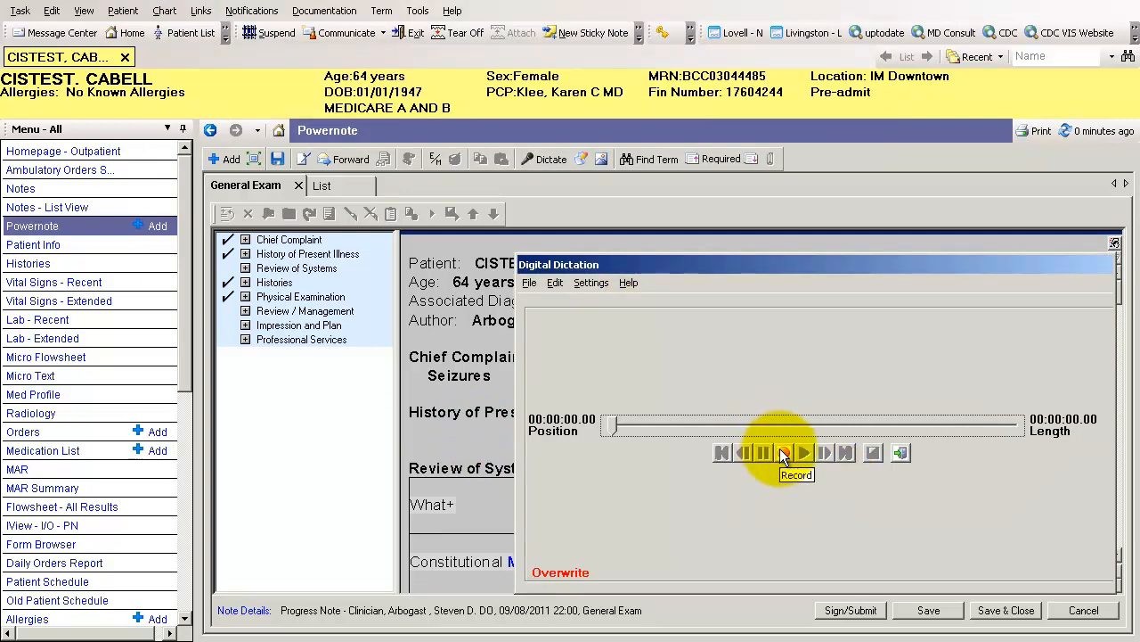
Record and save a dictation of about 6 seconds for History of Present Illness, and add the free text "type" beneath it
click(782, 455)
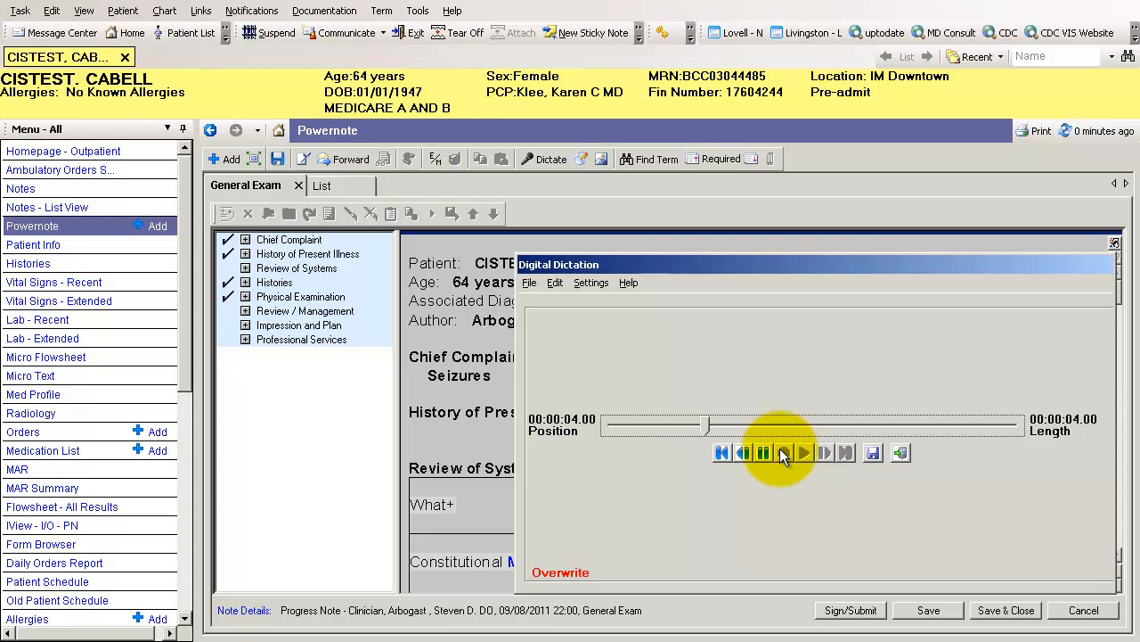
click(877, 453)
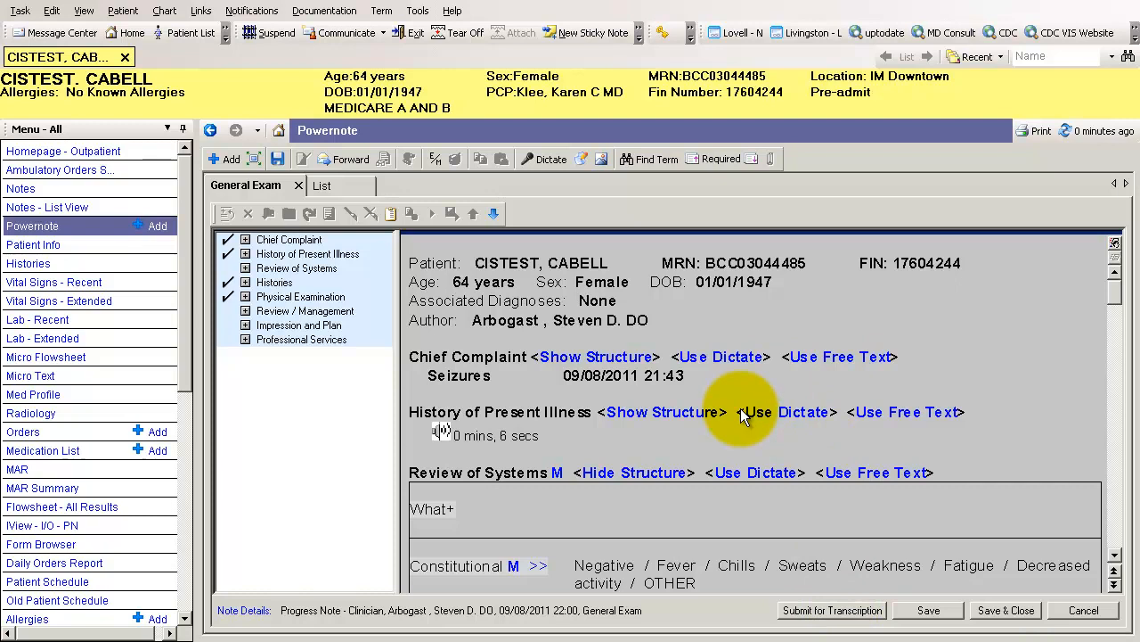
click(874, 421)
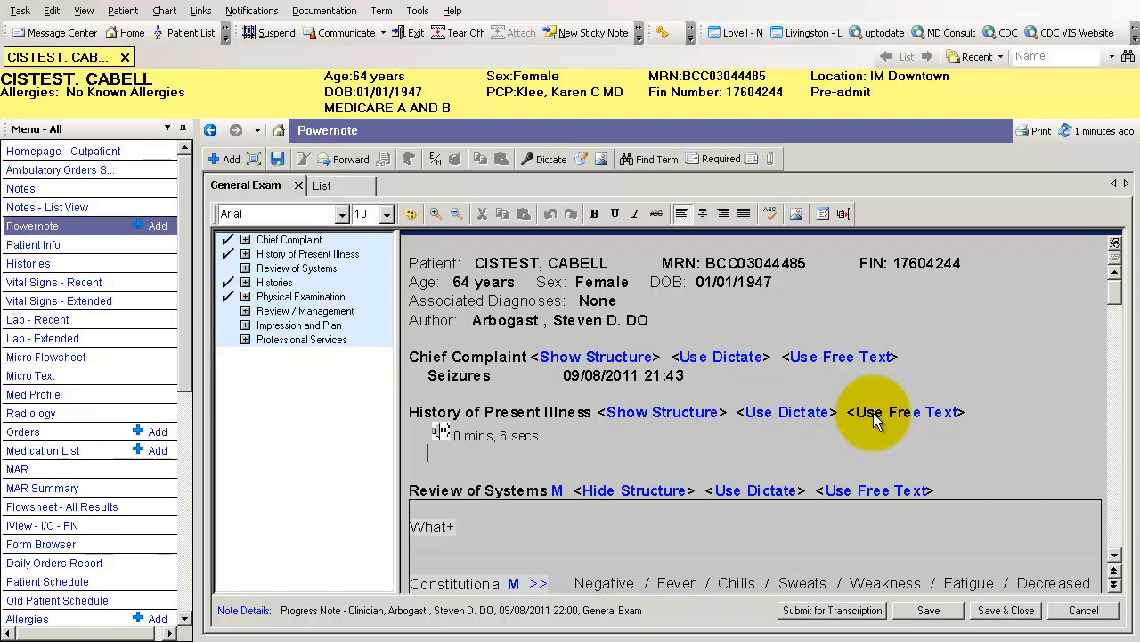
key(Return)
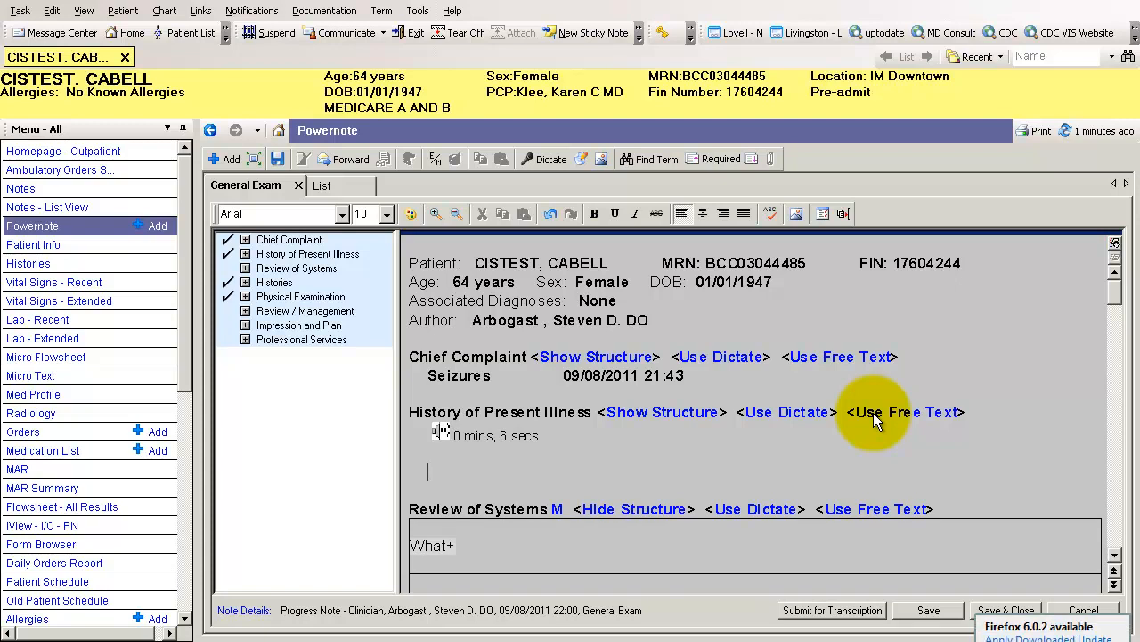
text(type)
key(Return)
key(Return)
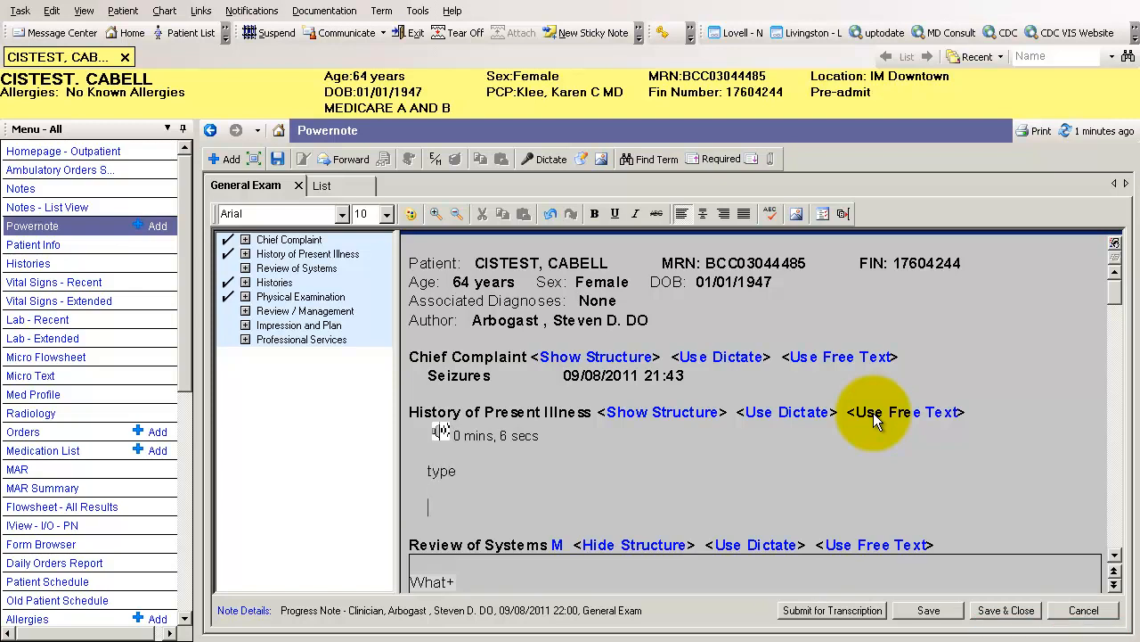
Insert the auto-text entry that adds a "New Complaints" heading below the free text in History of Present Illness
text(.)
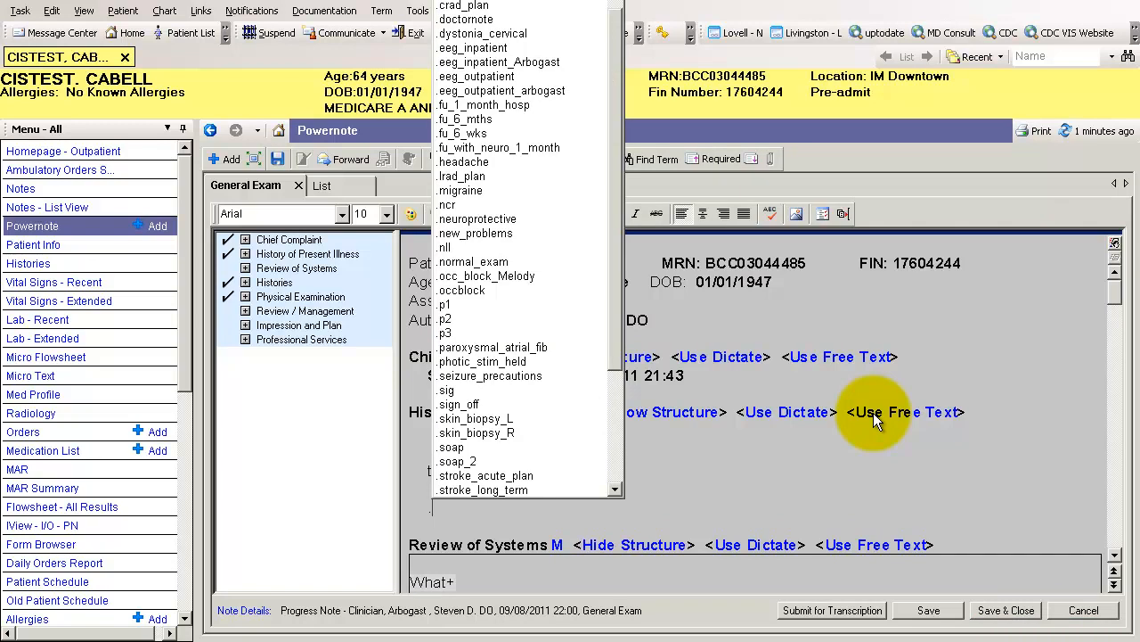
key(Down)
key(Down)
key(Down)
key(Down)
key(Down)
key(Down)
key(Down)
key(Down)
key(Down)
key(Down)
key(Down)
key(Down)
key(Down)
key(Down)
key(Down)
key(Down)
key(Down)
key(Down)
key(Down)
key(Down)
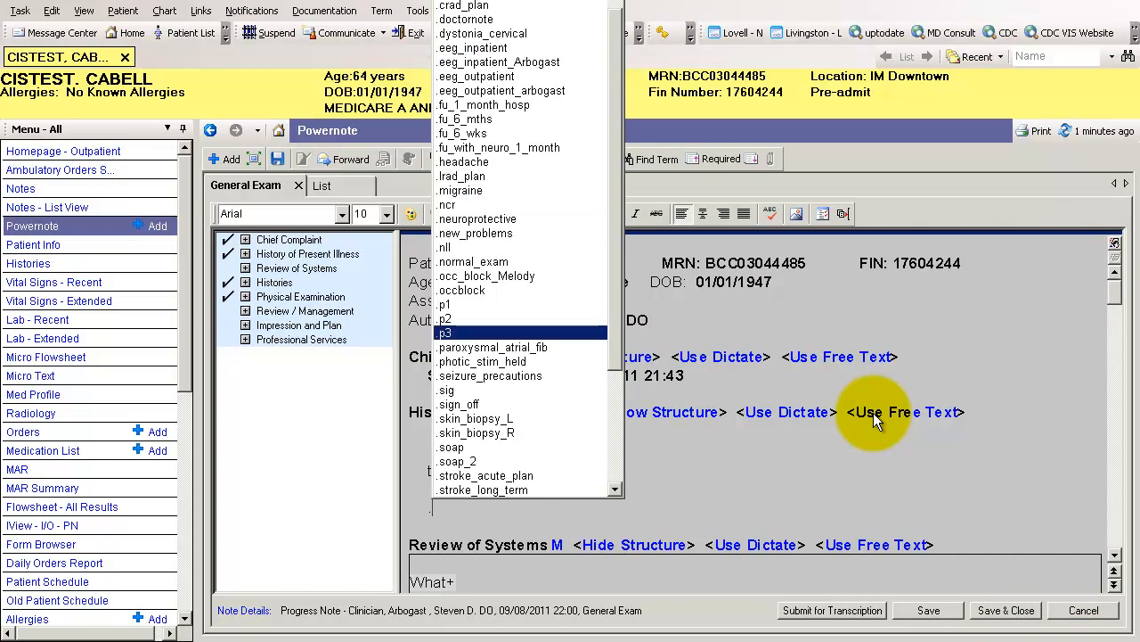
key(Up)
key(Up)
key(Up)
key(Up)
key(Up)
key(Up)
key(Up)
key(Return)
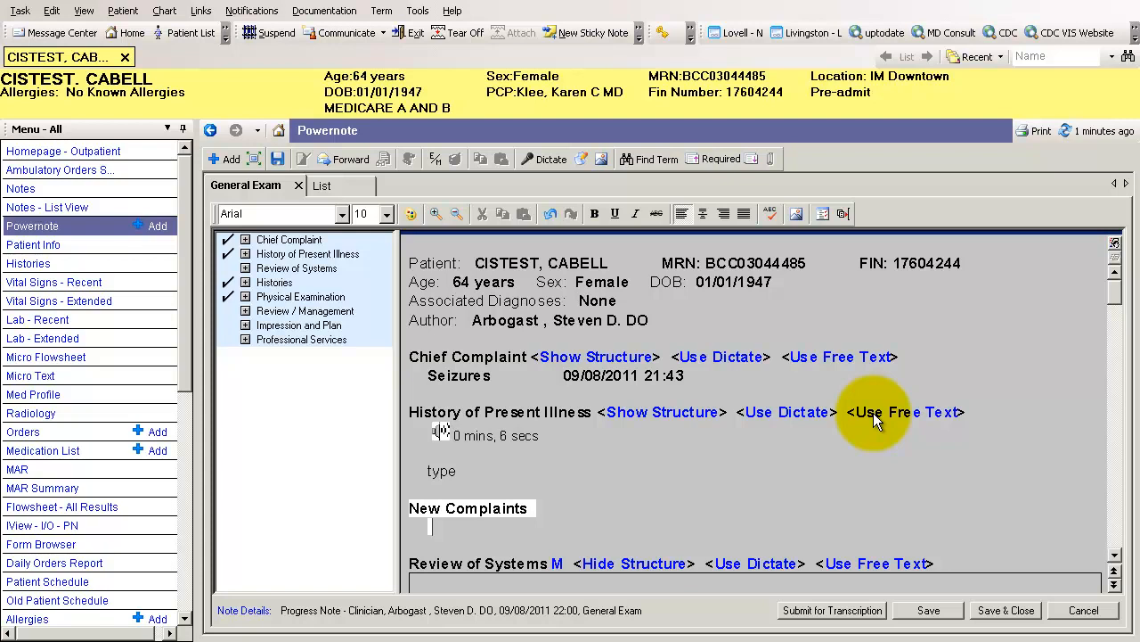
Apply the "Review of Systems" macro to the Review of Systems section and hide its structure
scroll(873, 419, down, 3)
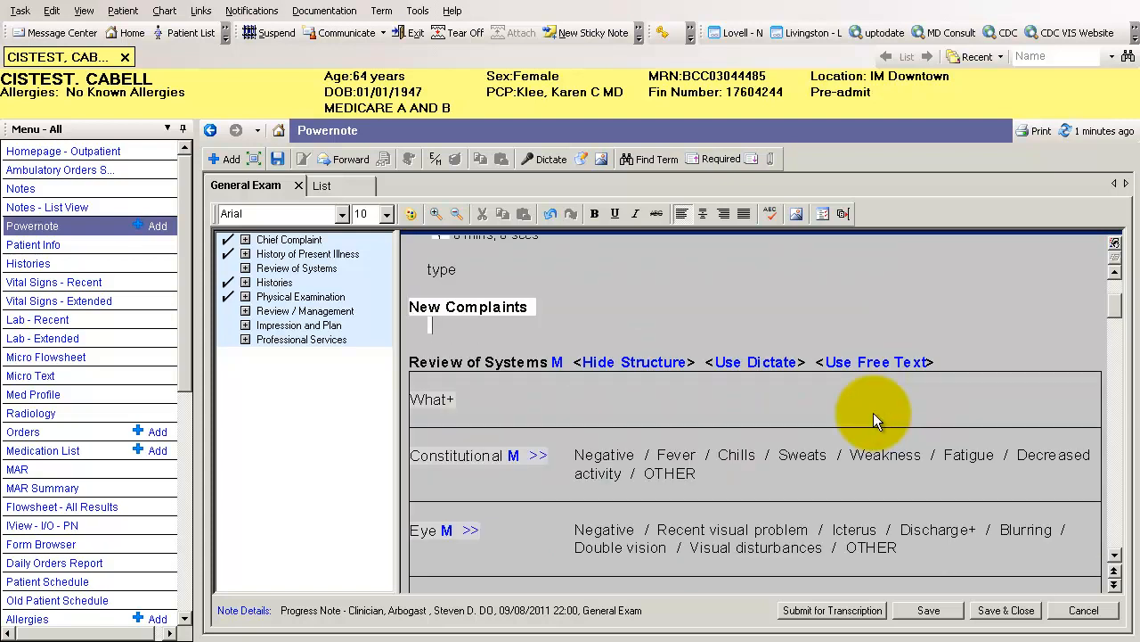
click(560, 360)
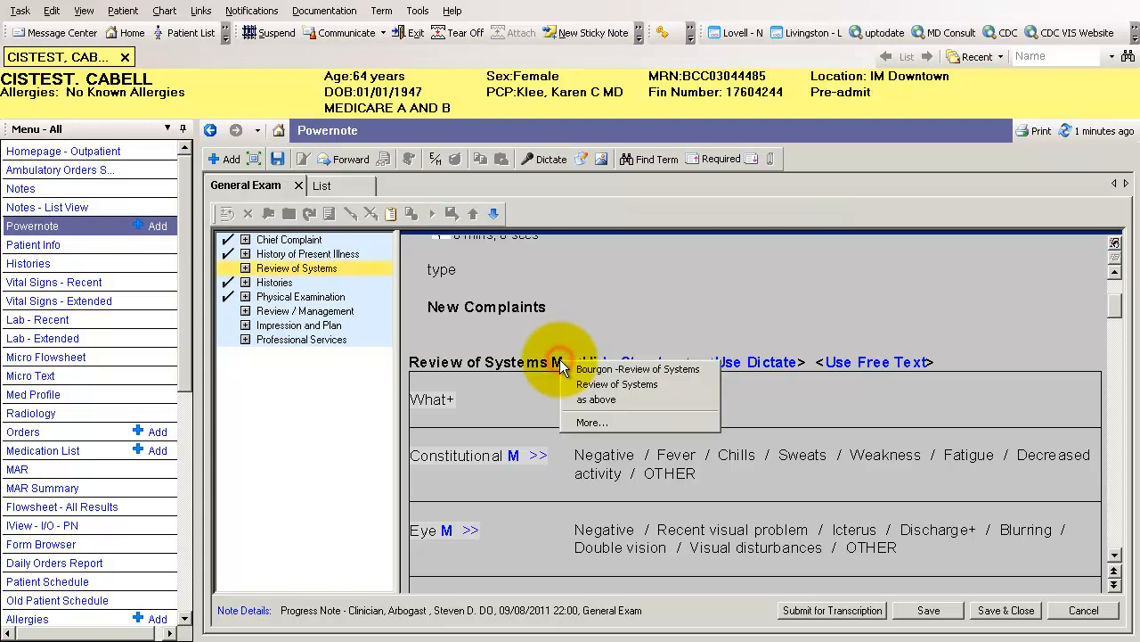
click(579, 384)
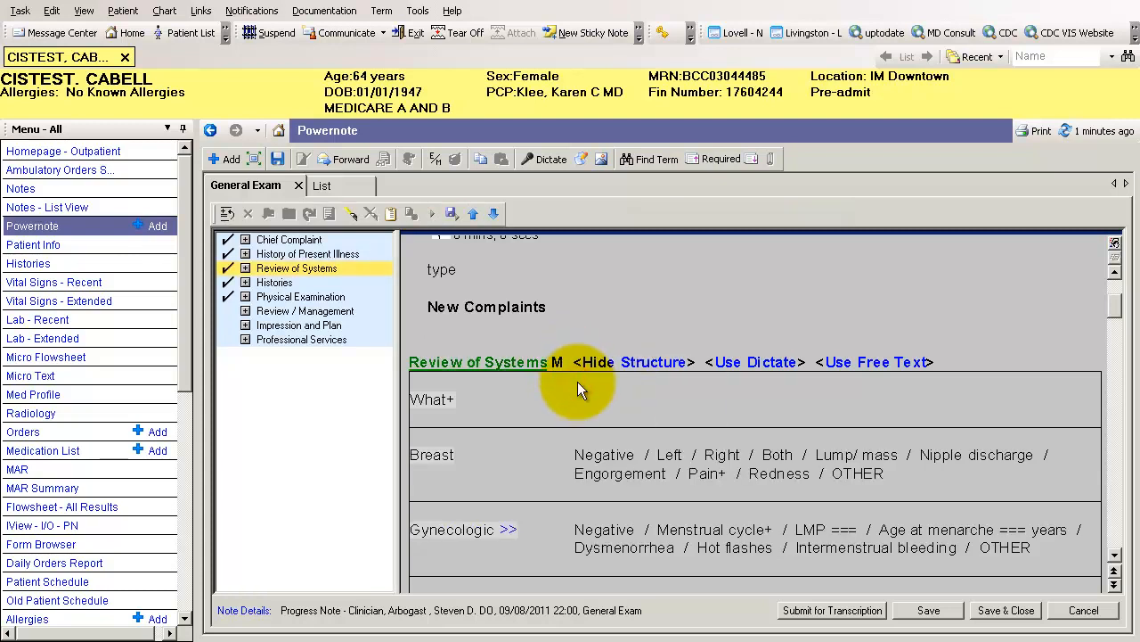
click(615, 363)
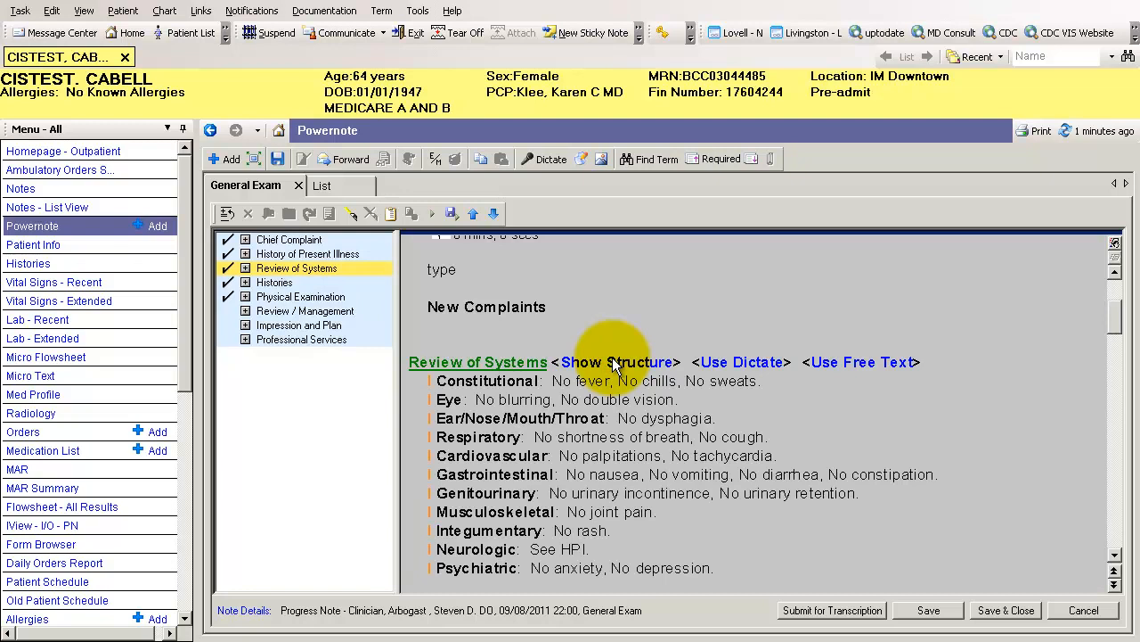
Show the Review of Systems structure again and mark Visual disturbances in the Eye row as a positive finding
click(584, 363)
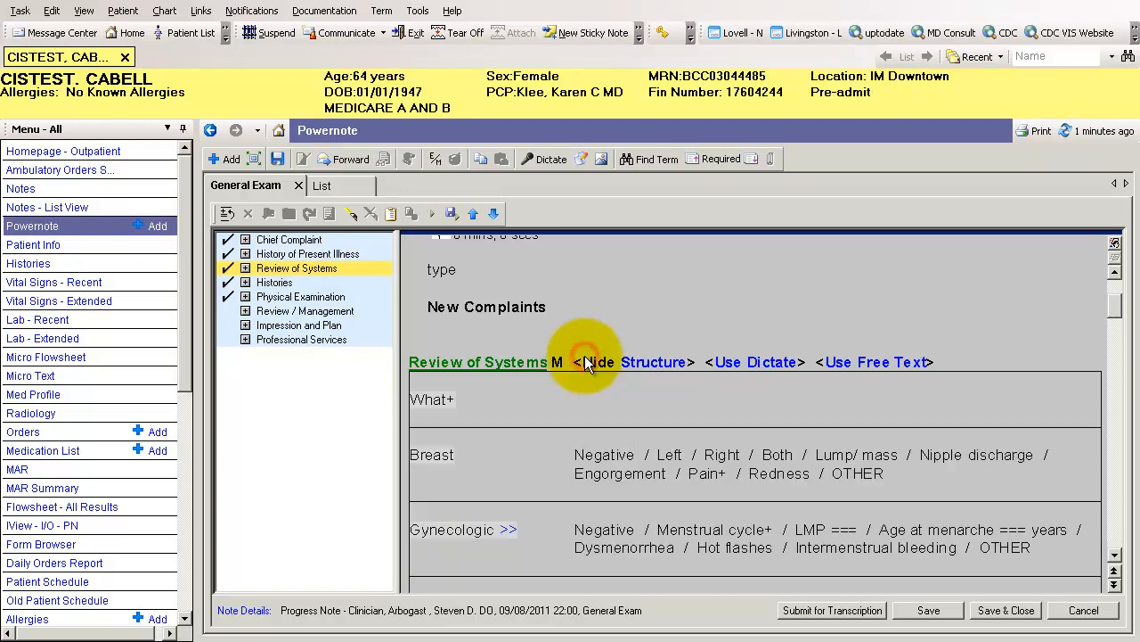
scroll(587, 365, down, 3)
scroll(588, 365, down, 2)
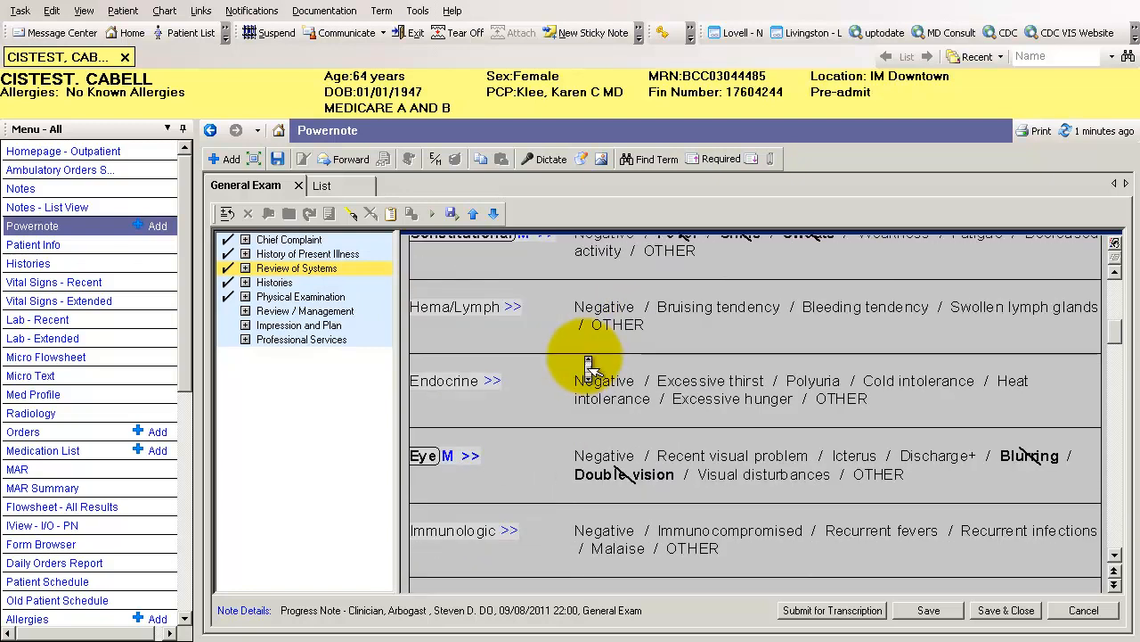
scroll(588, 366, up, 2)
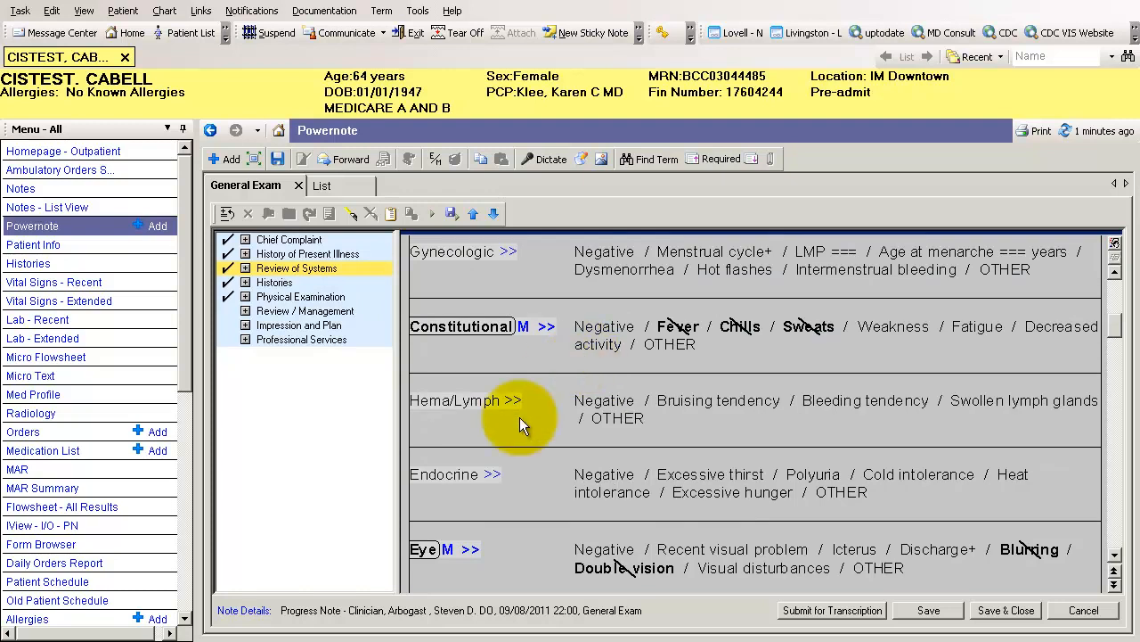
scroll(566, 415, down, 4)
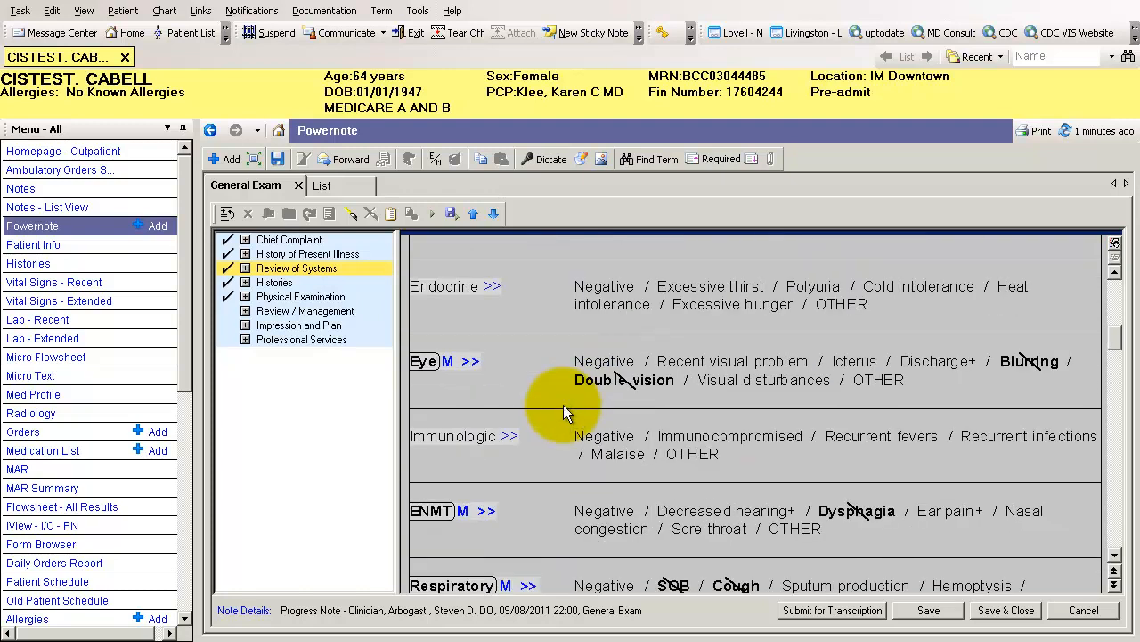
click(775, 380)
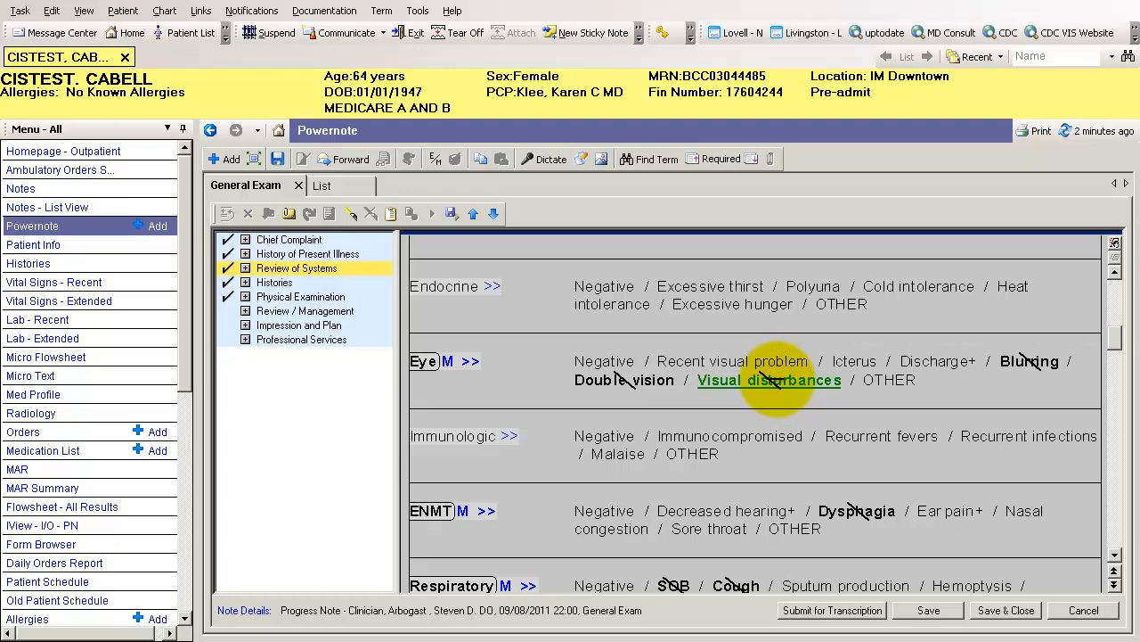
click(776, 379)
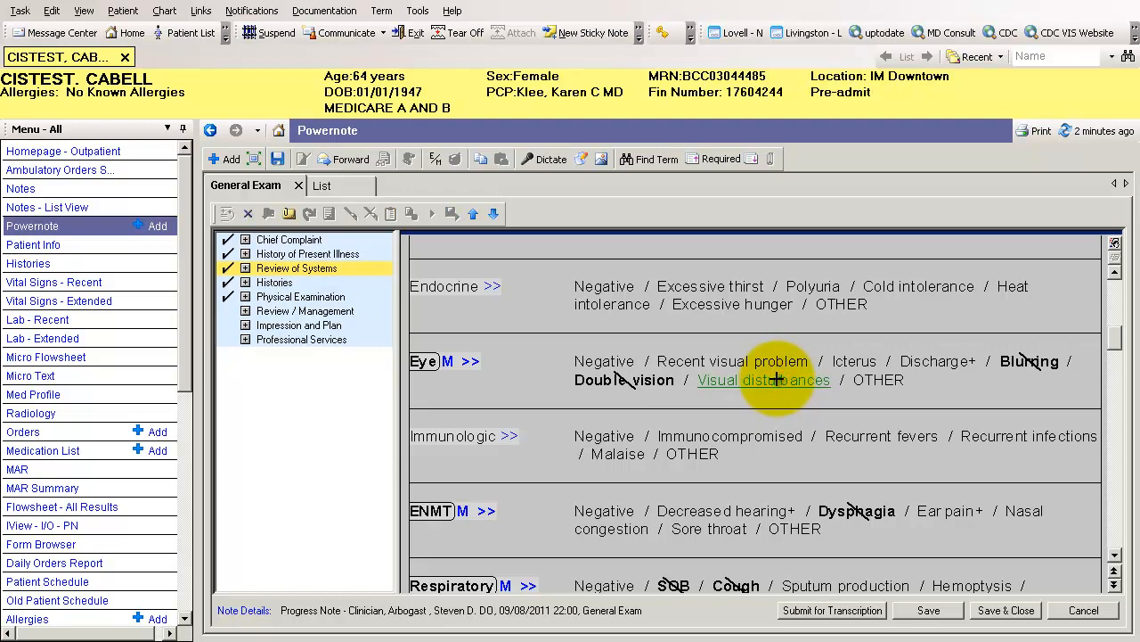
Add the comment "witnh headaches" to the Visual disturbances finding
right_click(776, 380)
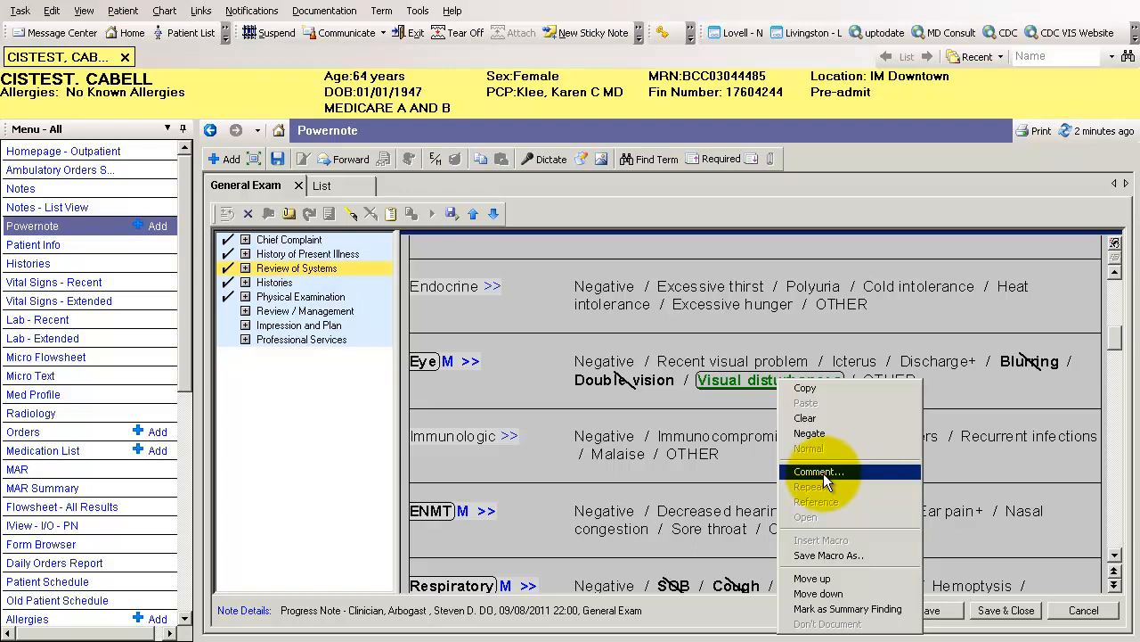
click(825, 472)
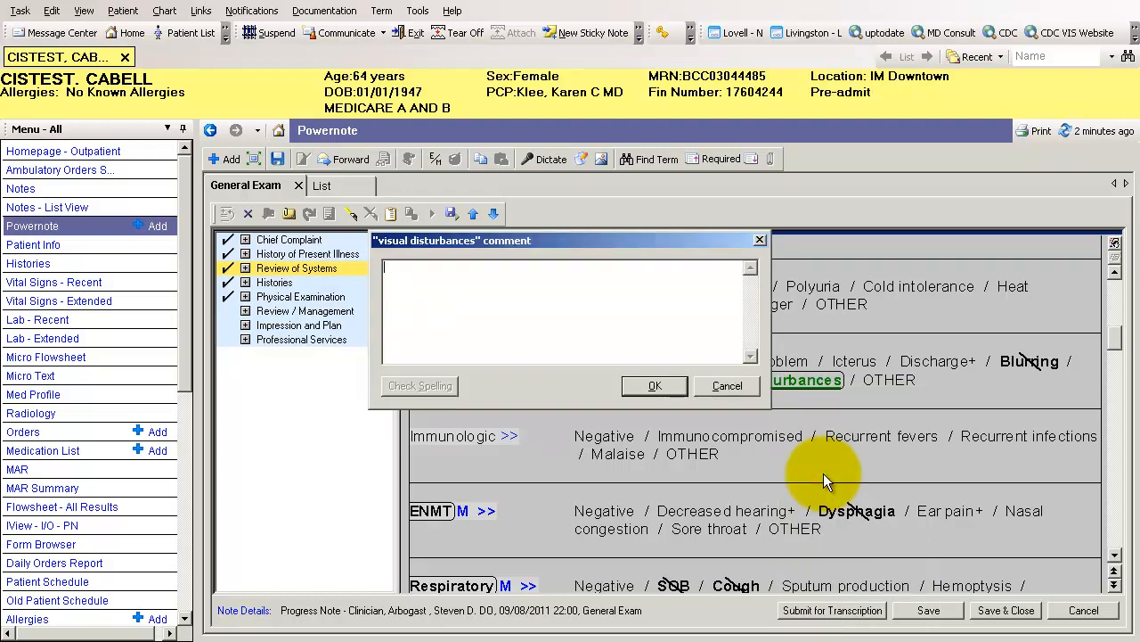
text(witnh headaches)
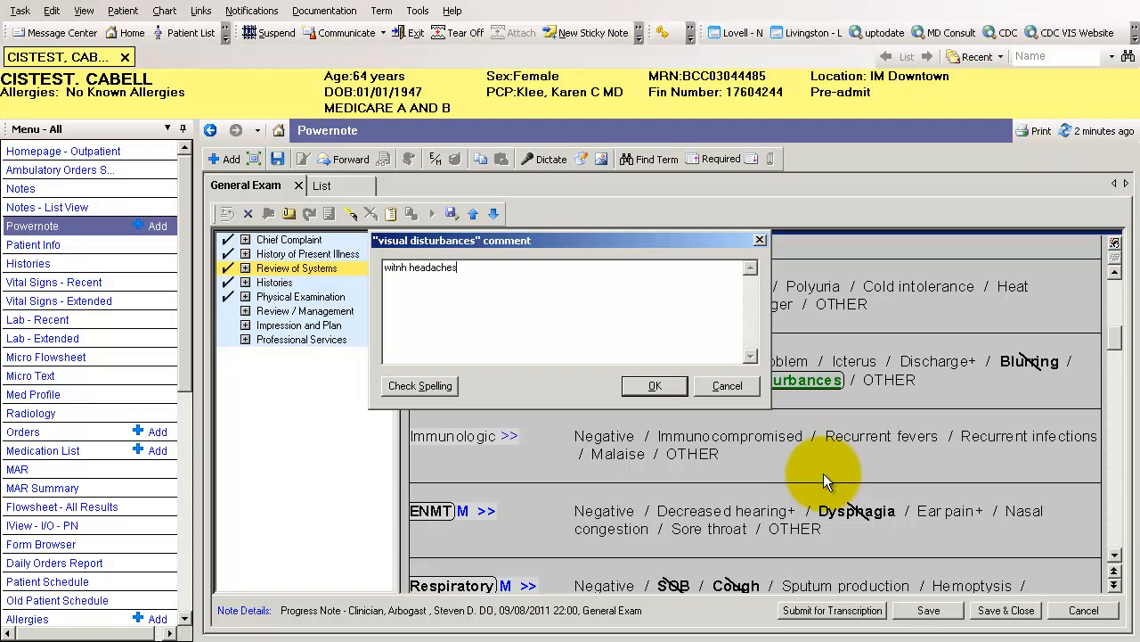
key(Return)
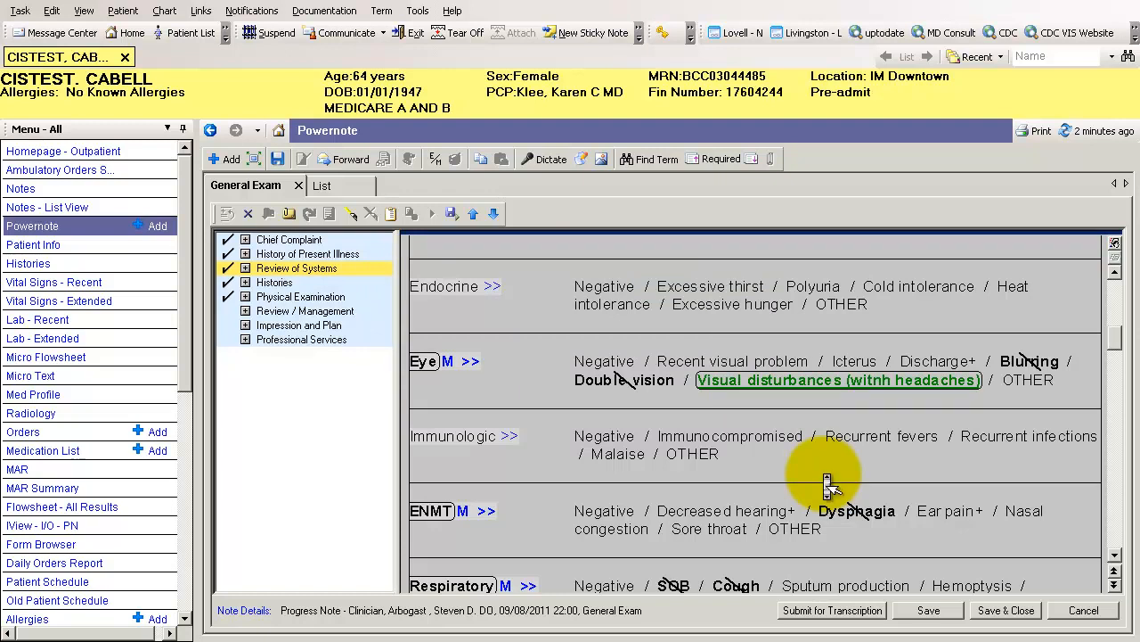
Hide the Review of Systems structure and read through the generated text down to the Histories section
scroll(806, 468, up, 5)
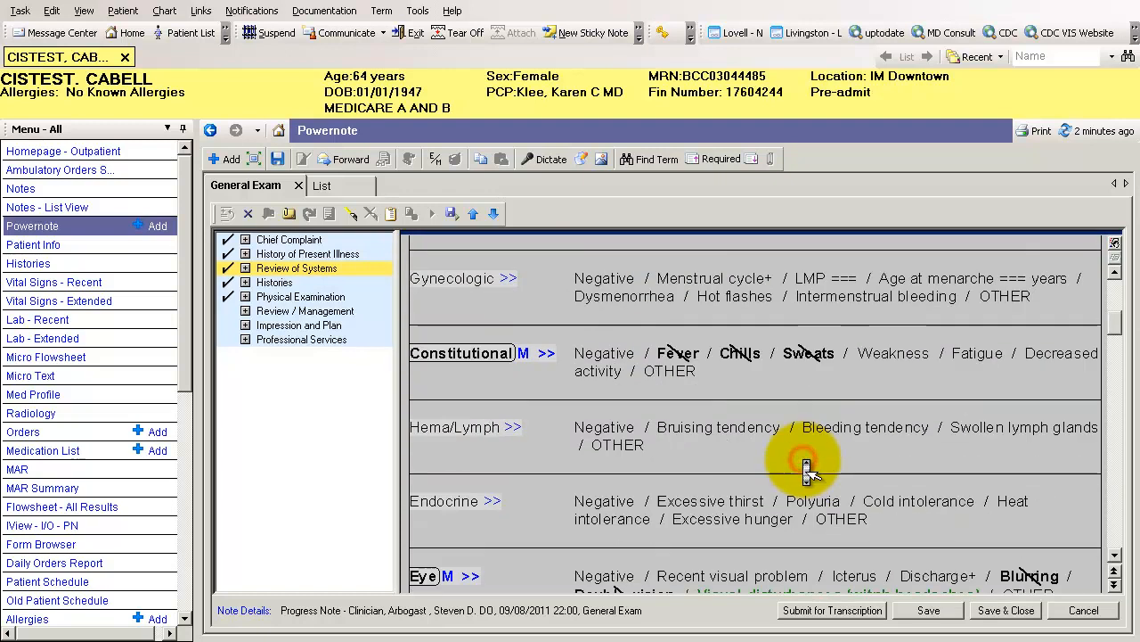
scroll(807, 468, up, 3)
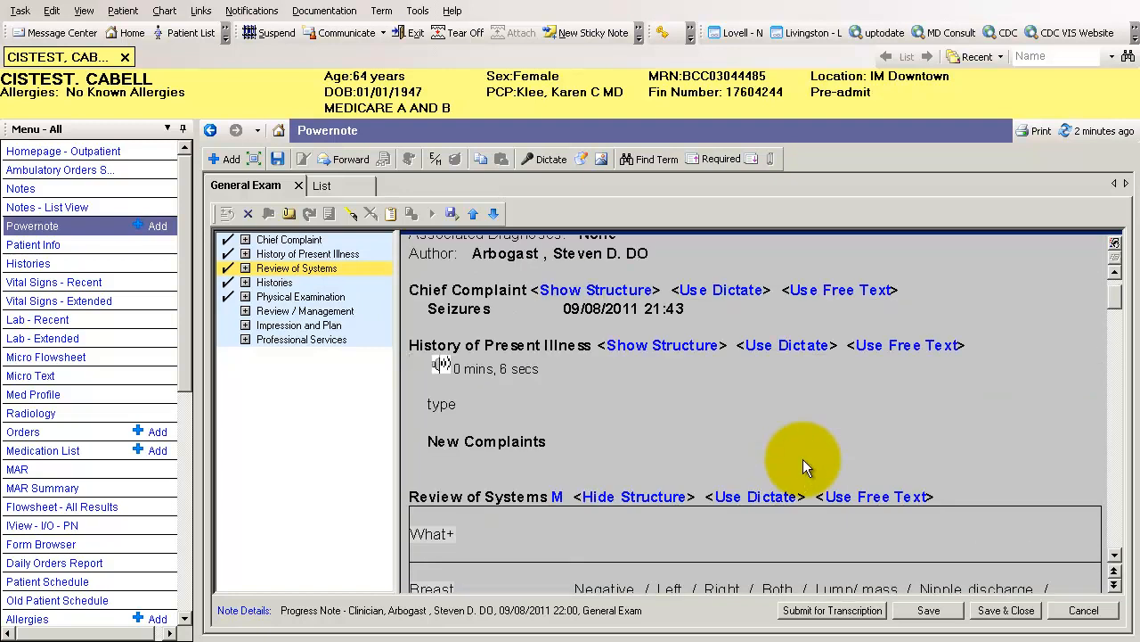
click(622, 496)
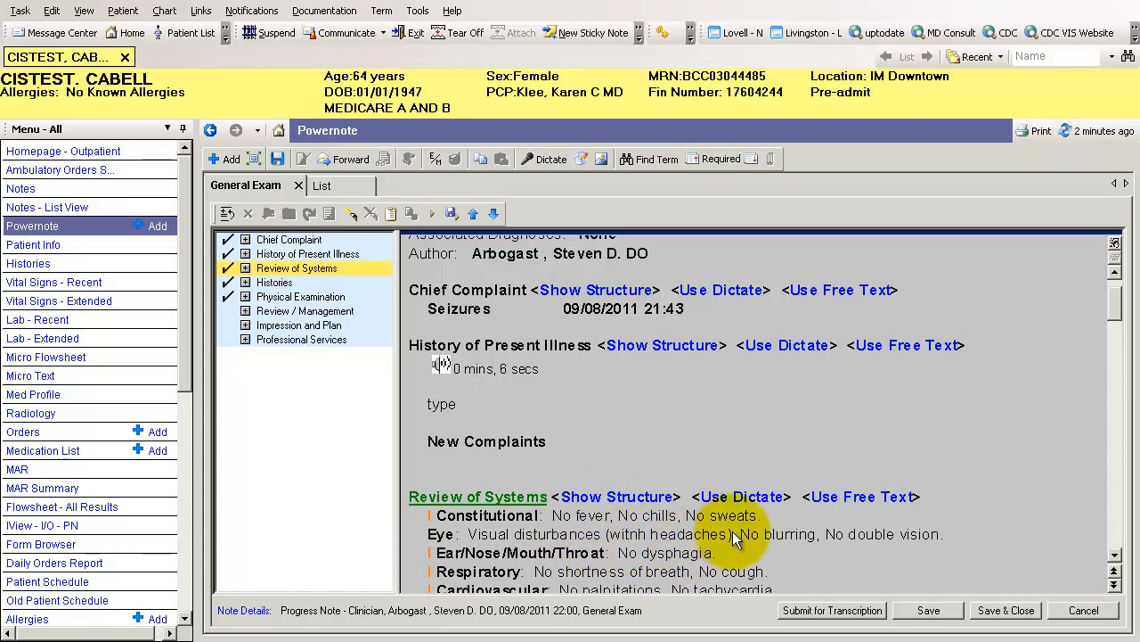
scroll(735, 542, down, 2)
scroll(735, 542, down, 4)
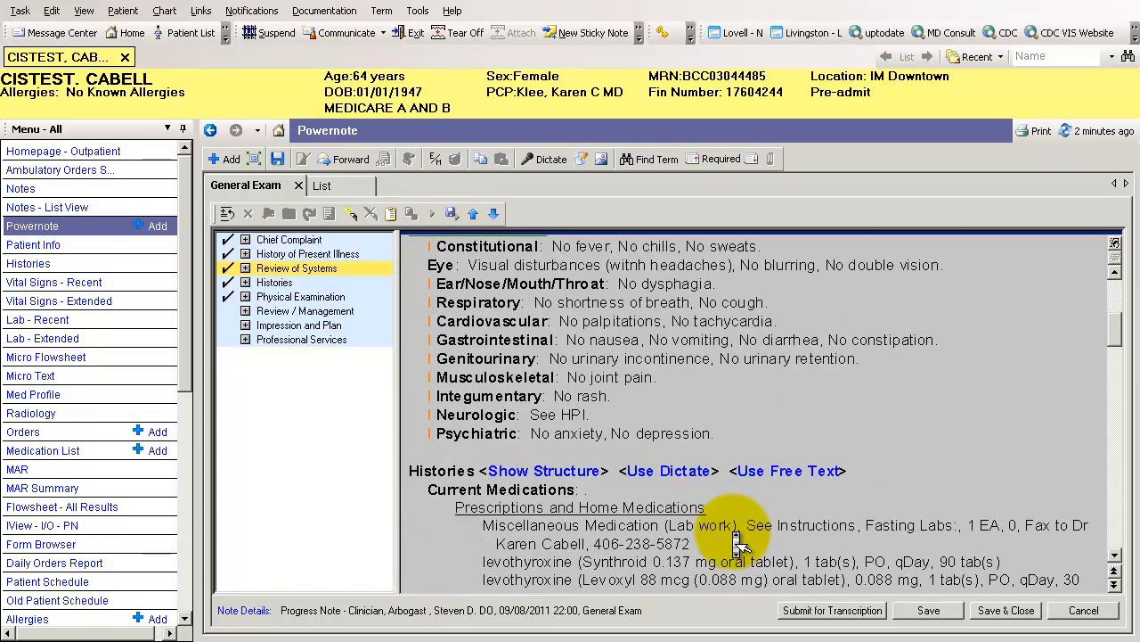
Read through the auto-populated Histories, show the Physical Examination structure and view its list of macros
scroll(737, 542, down, 4)
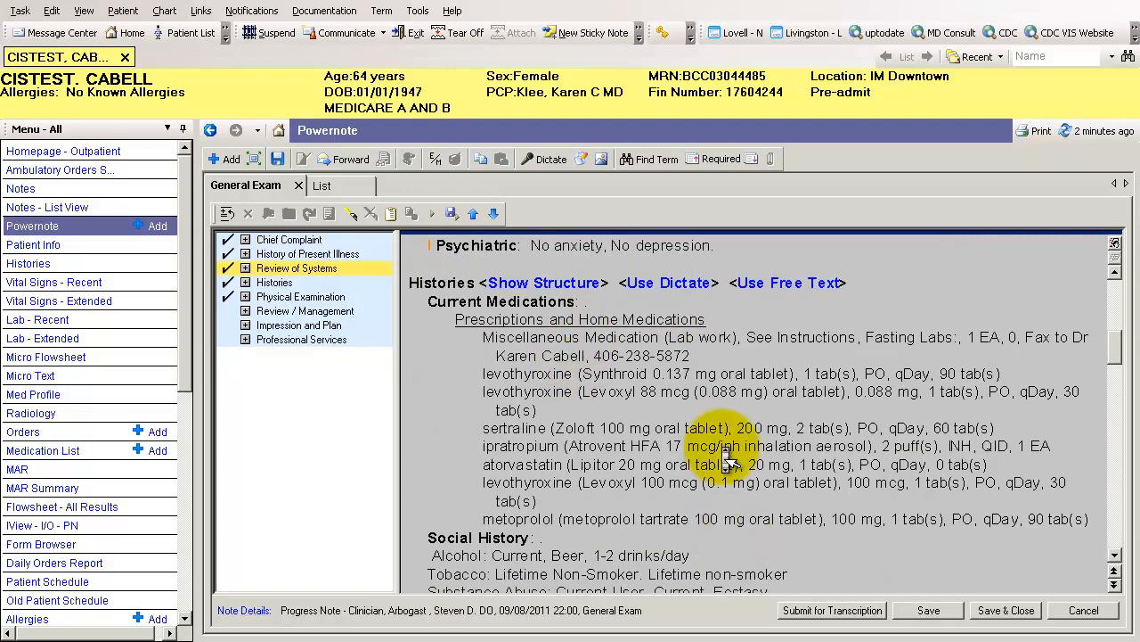
scroll(723, 455, down, 6)
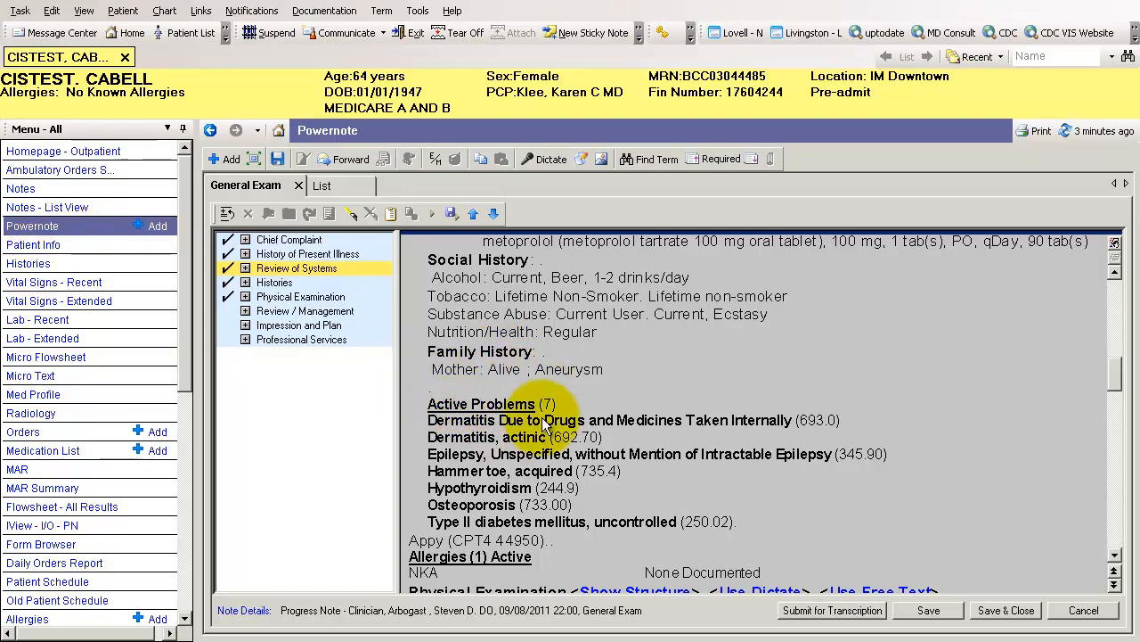
scroll(546, 432, down, 2)
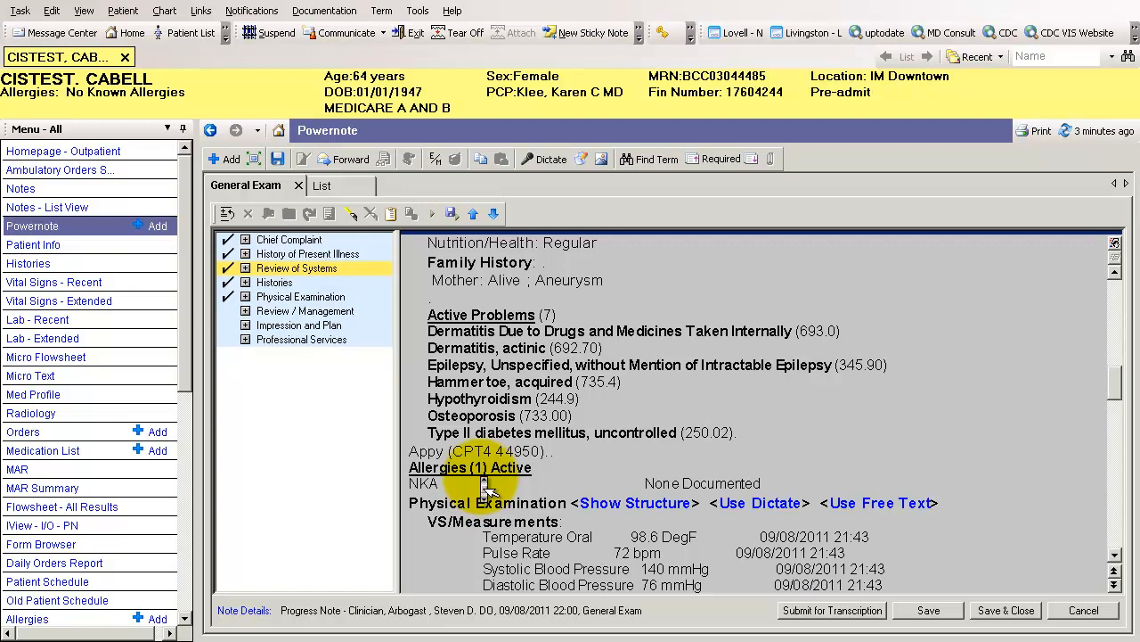
scroll(482, 482, down, 4)
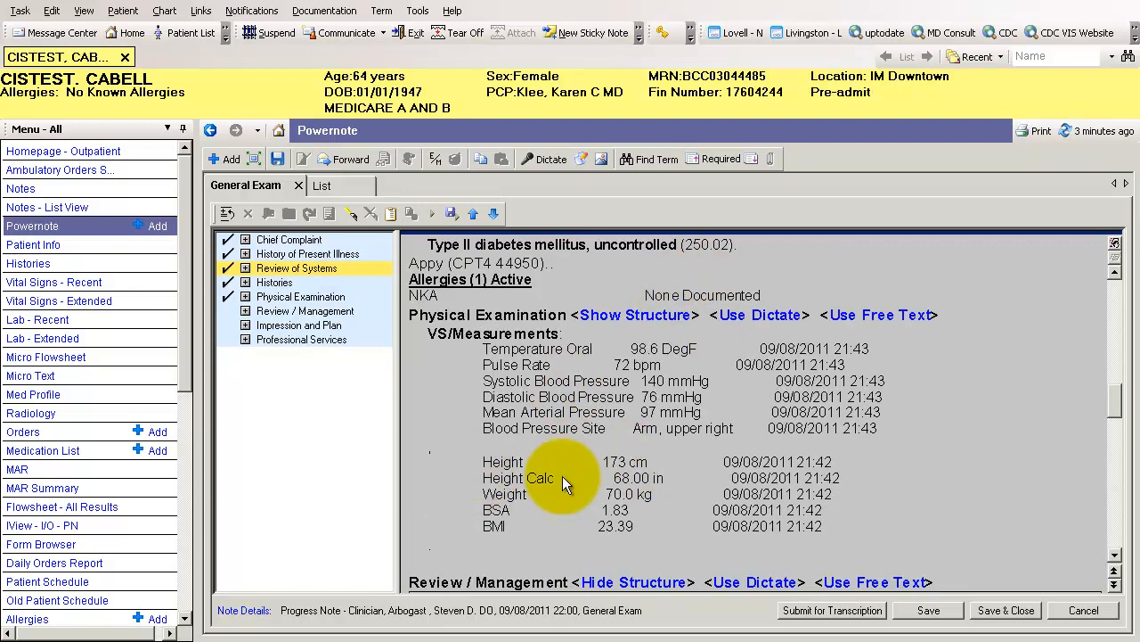
click(611, 323)
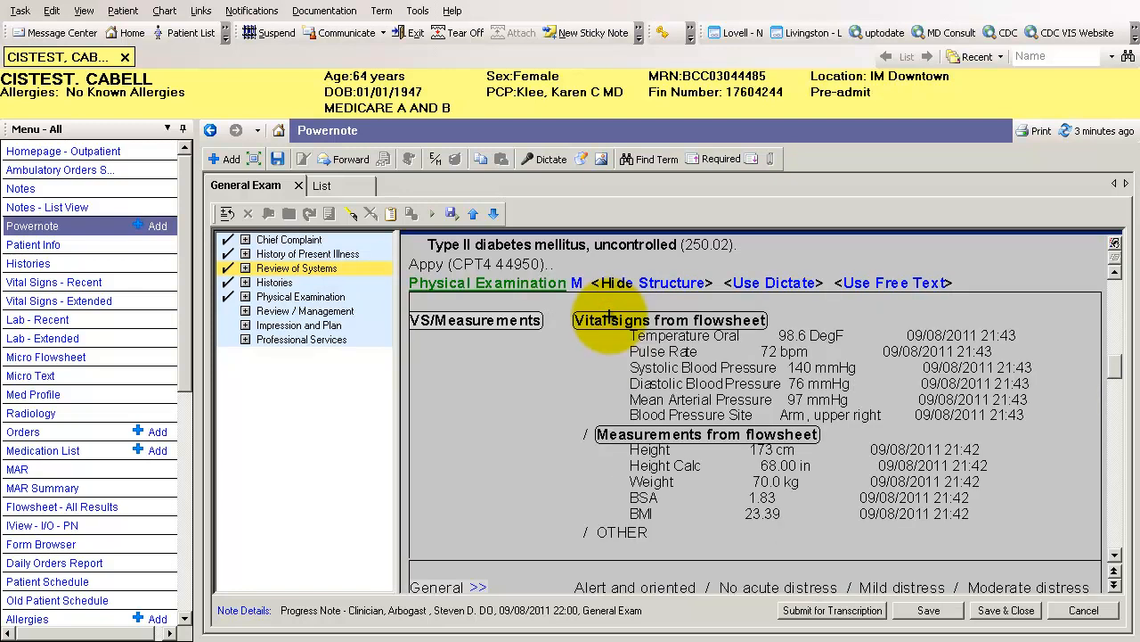
click(576, 285)
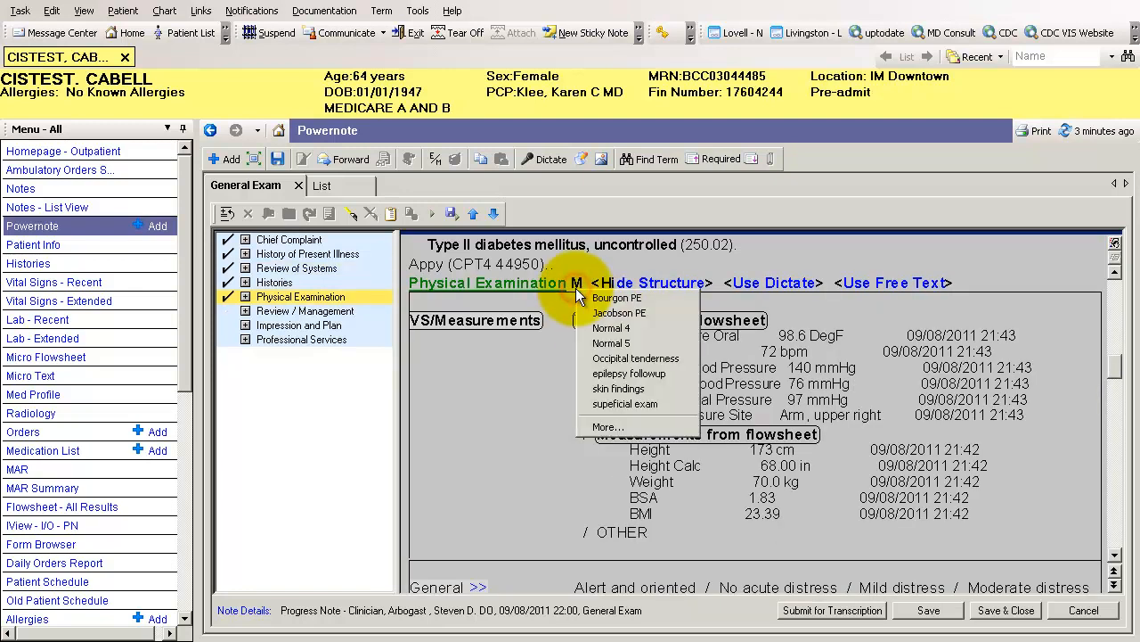
click(510, 465)
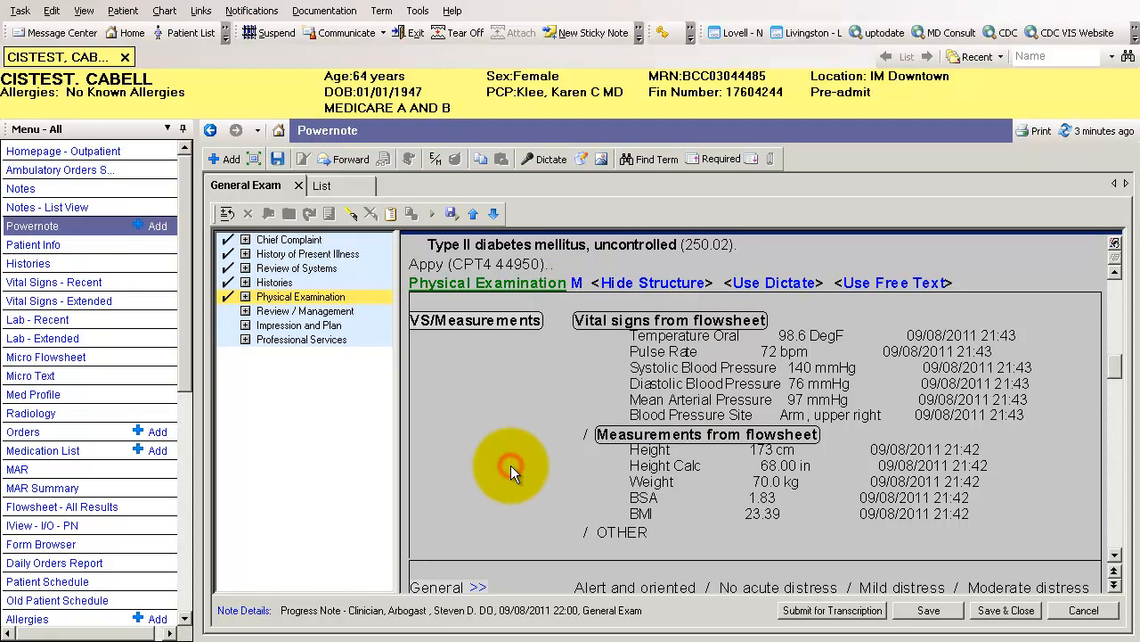
In the Physical Examination, mark Lungs CTA for Respiratory, and Normal rate and Regular rhythm for Cardiovascular
scroll(510, 465, down, 3)
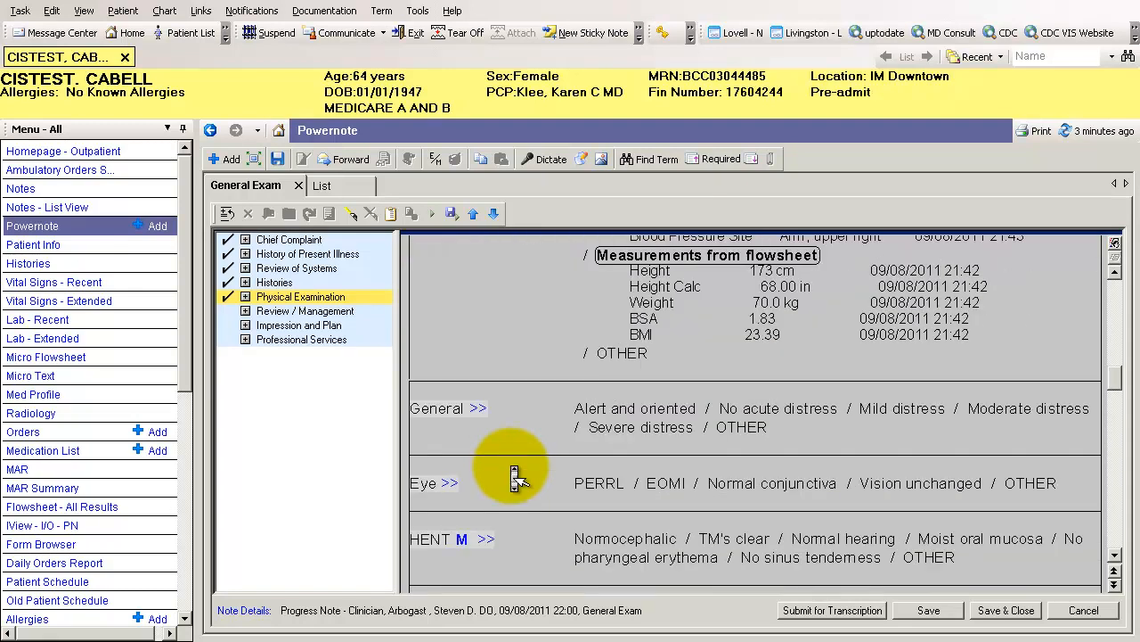
scroll(514, 479, down, 2)
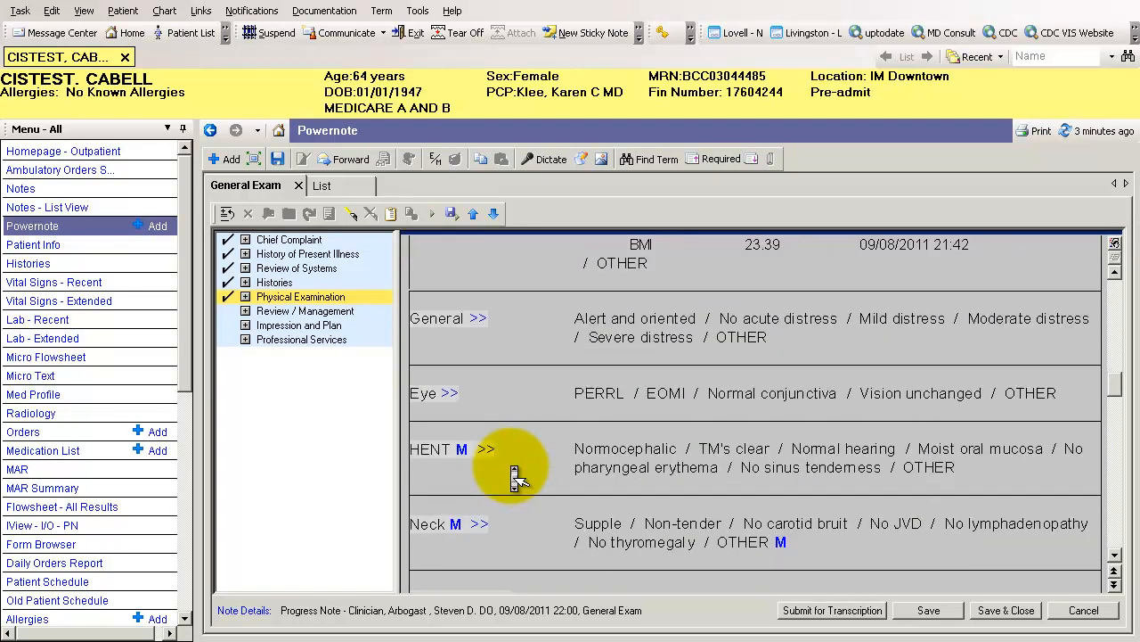
scroll(514, 479, down, 4)
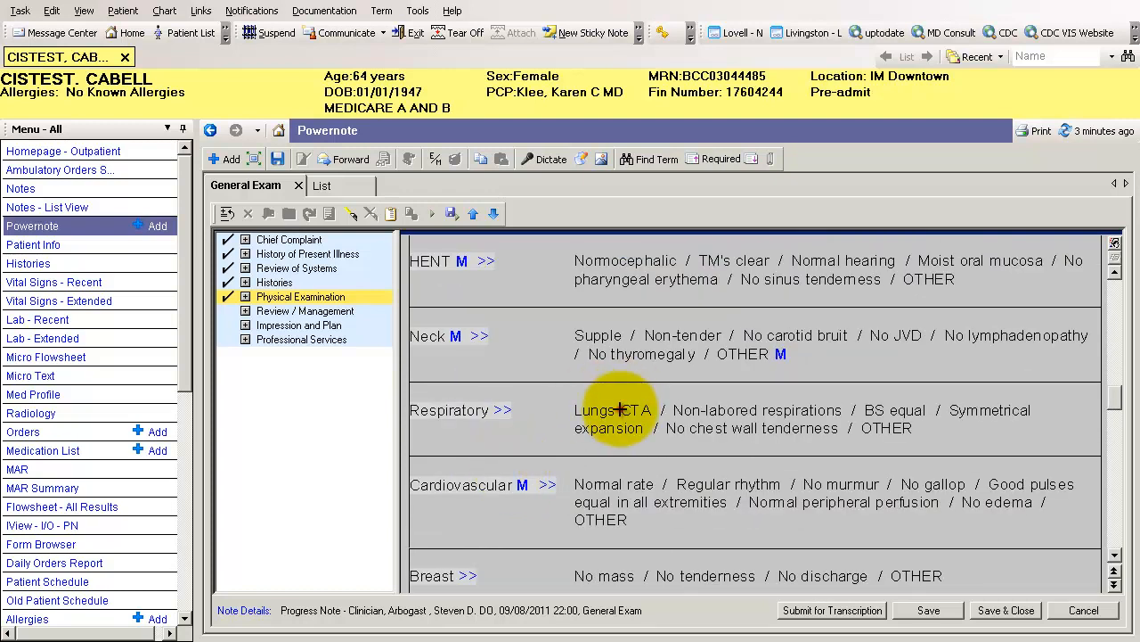
click(619, 411)
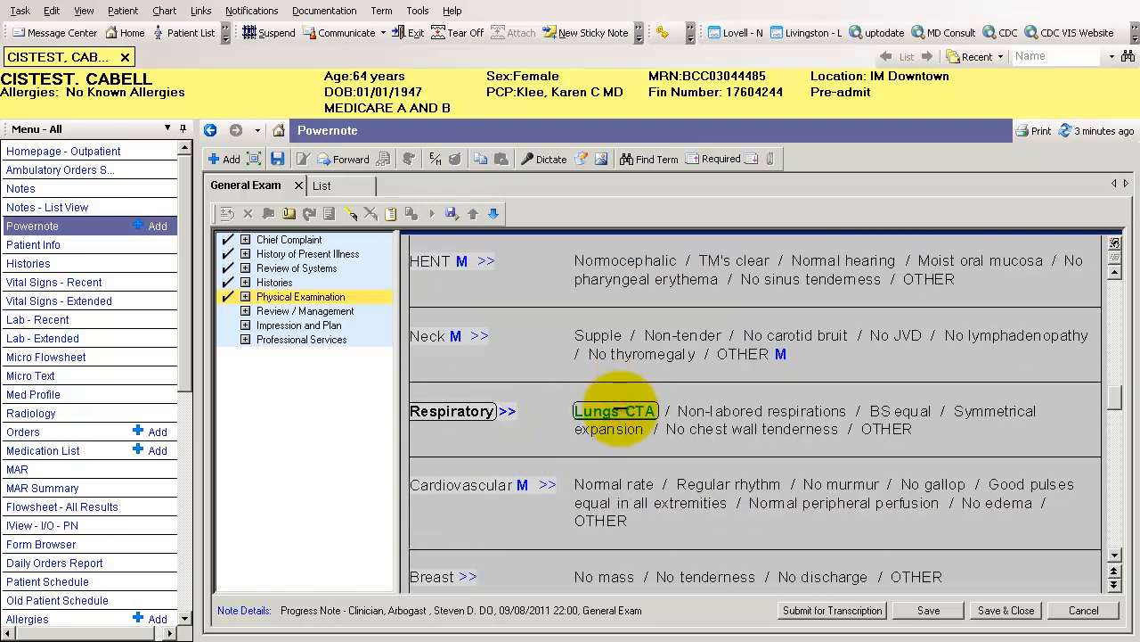
click(615, 483)
click(717, 486)
Expand the Cardiovascular row and look over its detailed findings, including arterial pulses, capillary refill and bruit
scroll(731, 495, down, 1)
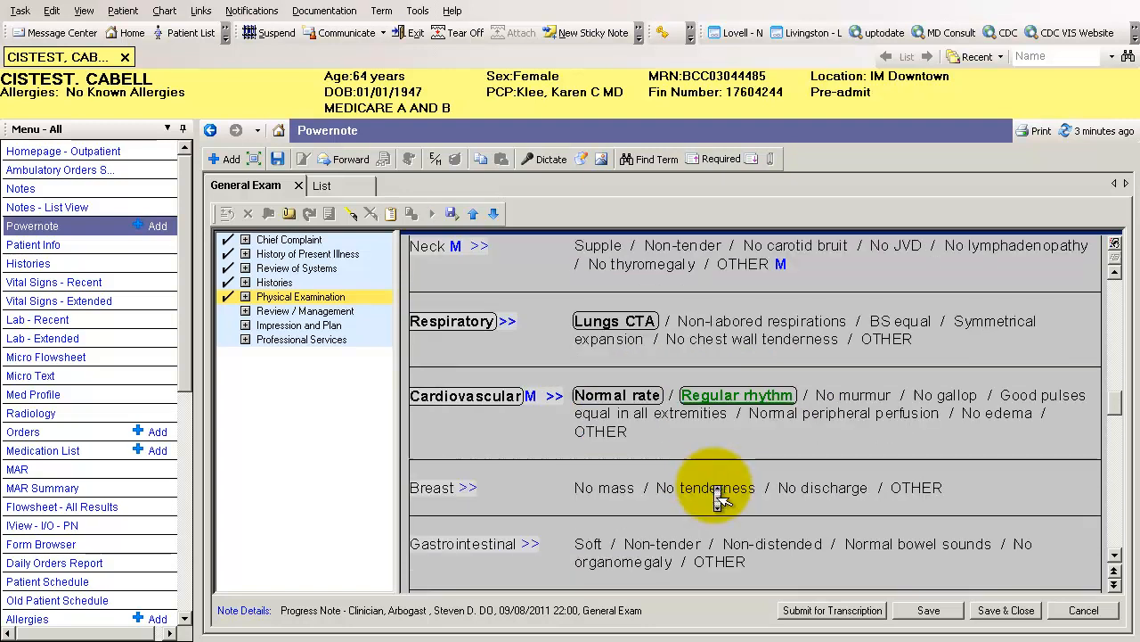
click(545, 400)
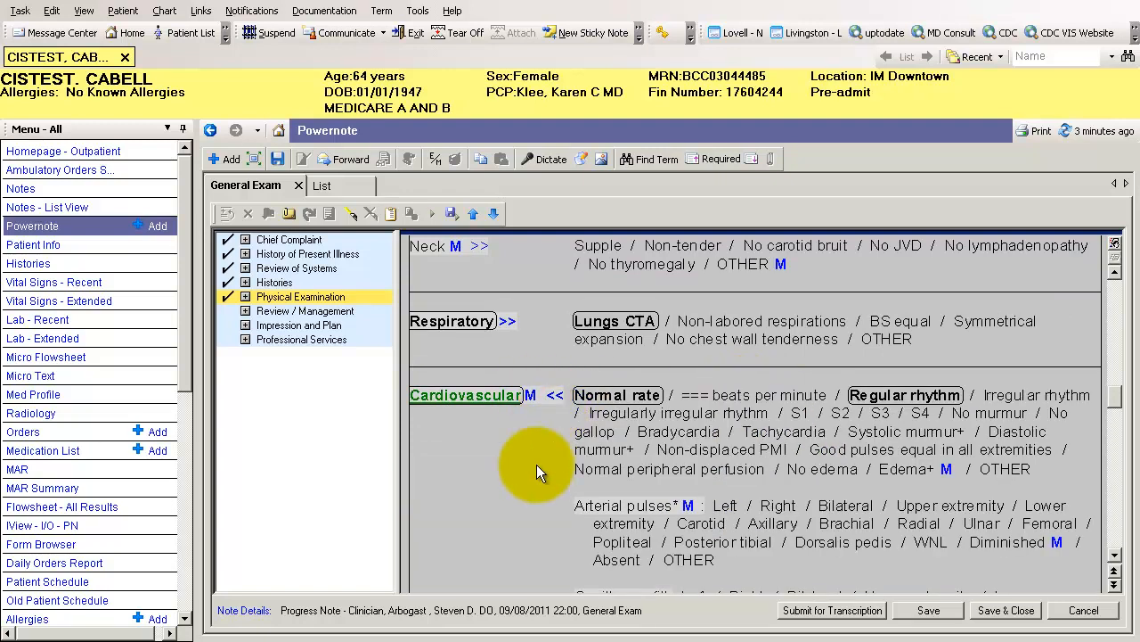
scroll(538, 465, down, 4)
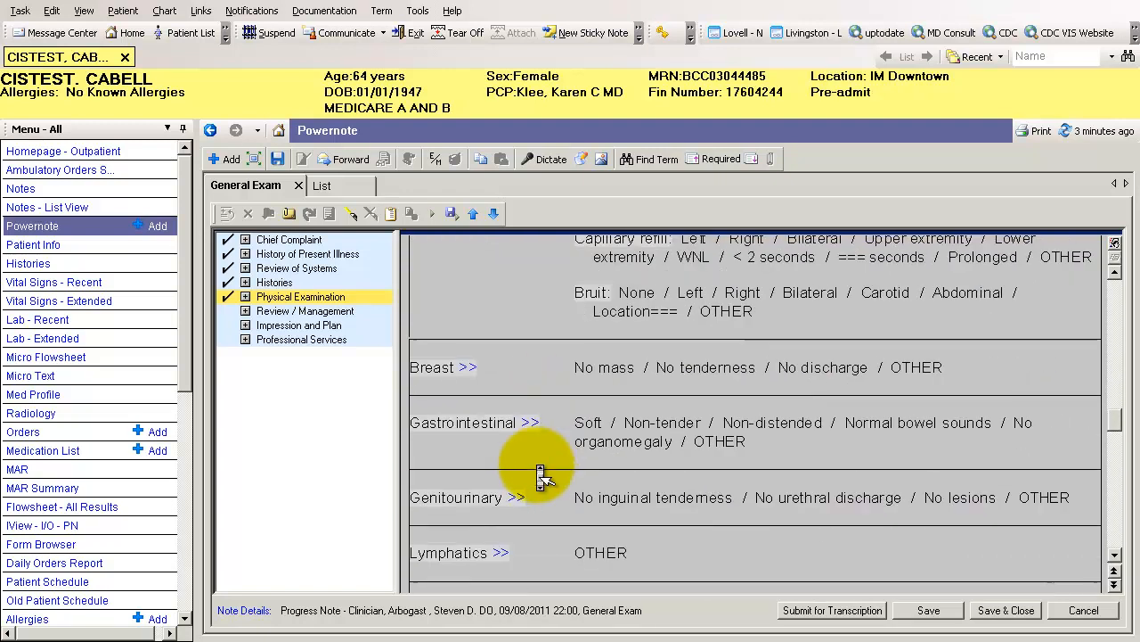
scroll(539, 467, up, 2)
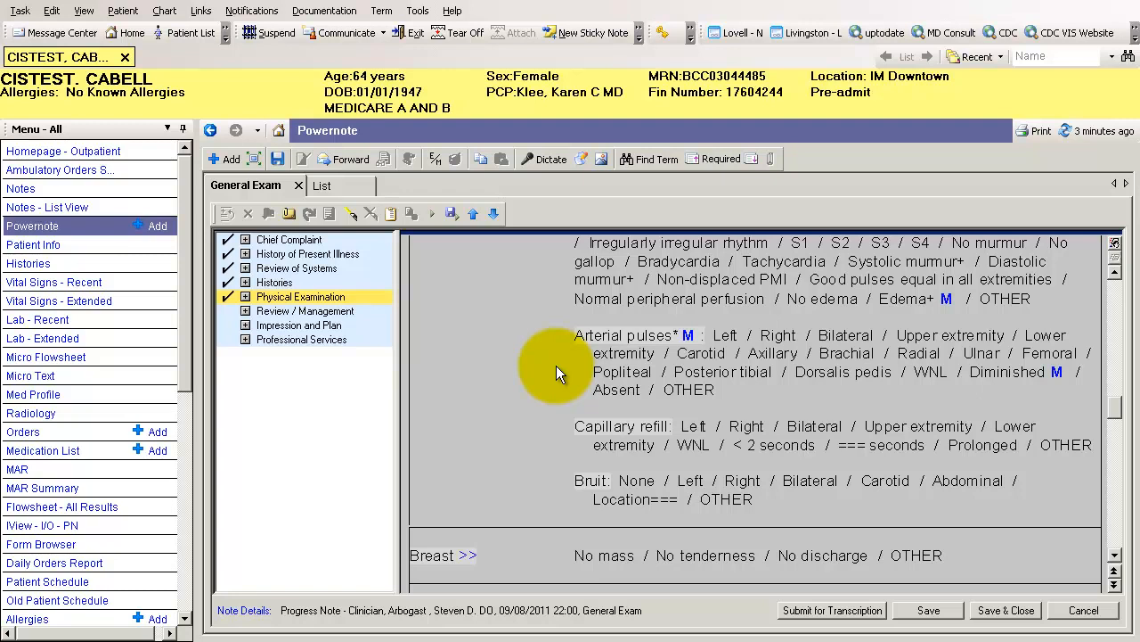
scroll(556, 366, down, 2)
scroll(560, 377, down, 15)
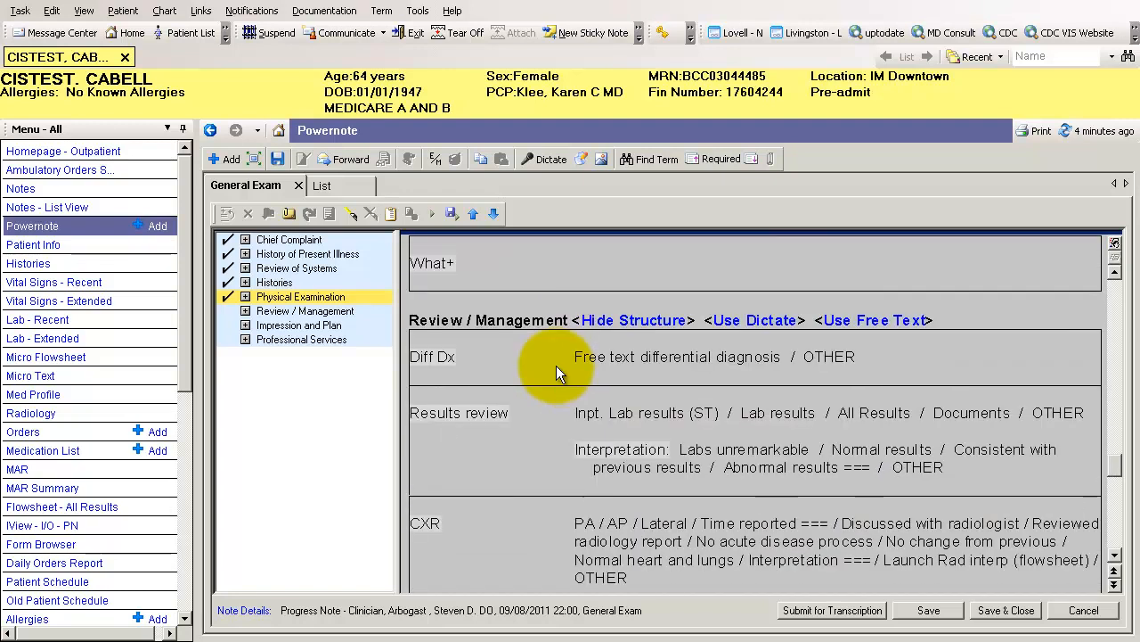
click(791, 414)
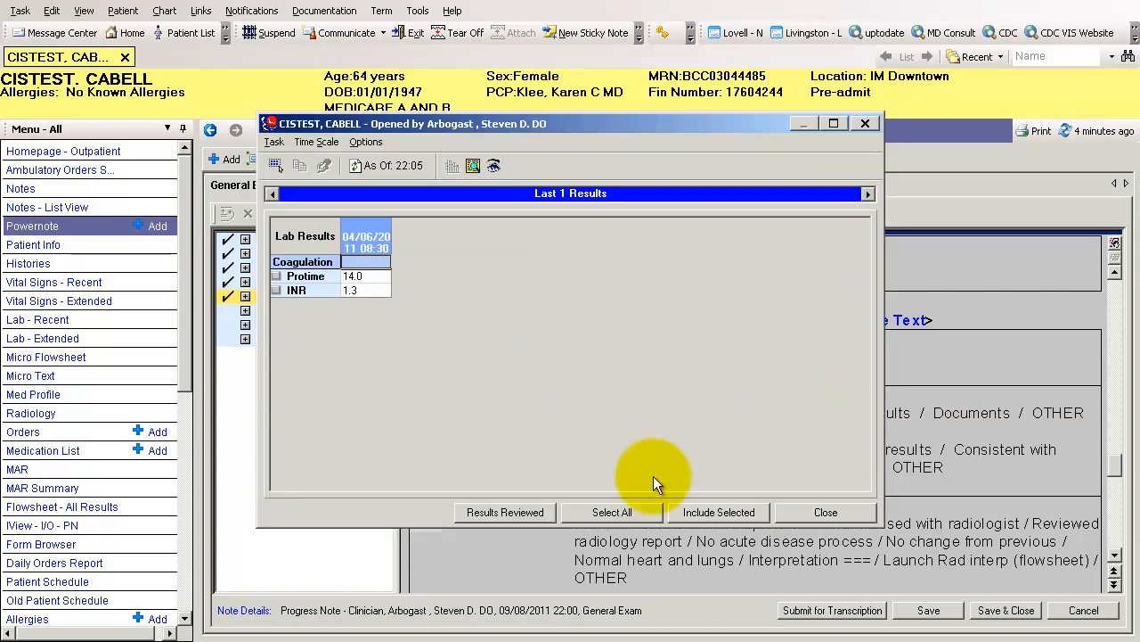
click(612, 511)
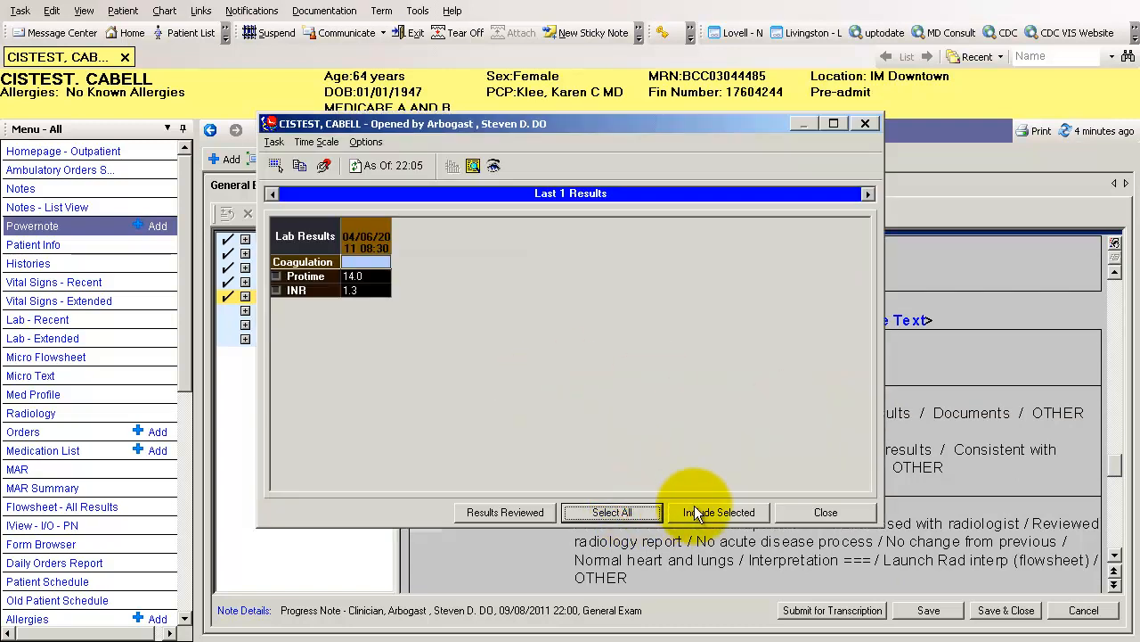
click(826, 513)
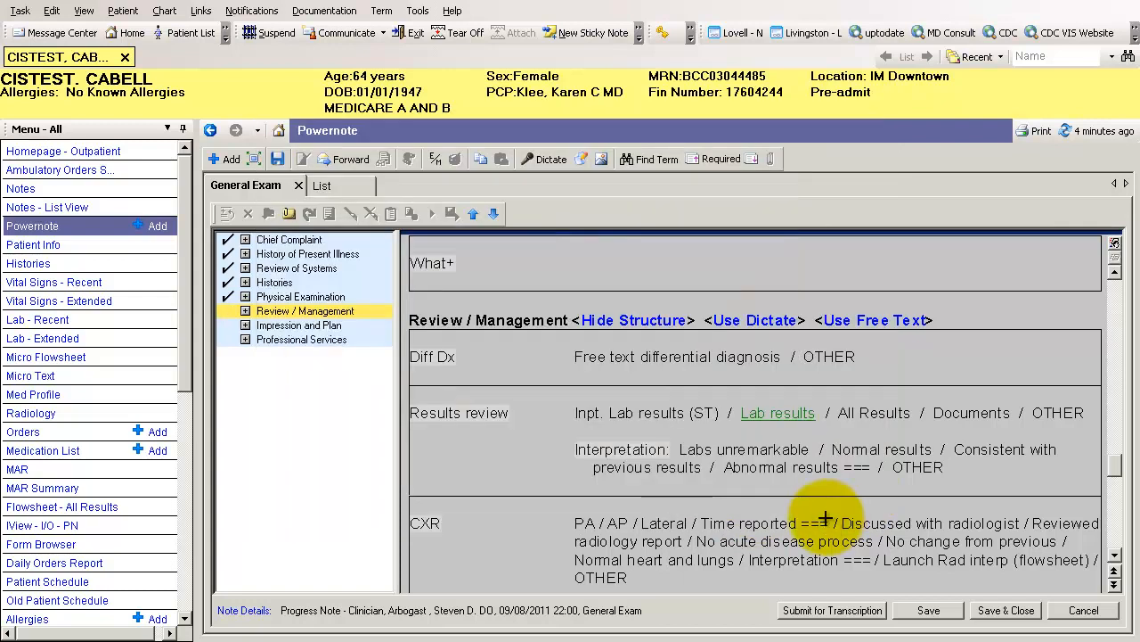
Open the lab results for Results review, check the INR result's details and include only the INR in the note
click(764, 415)
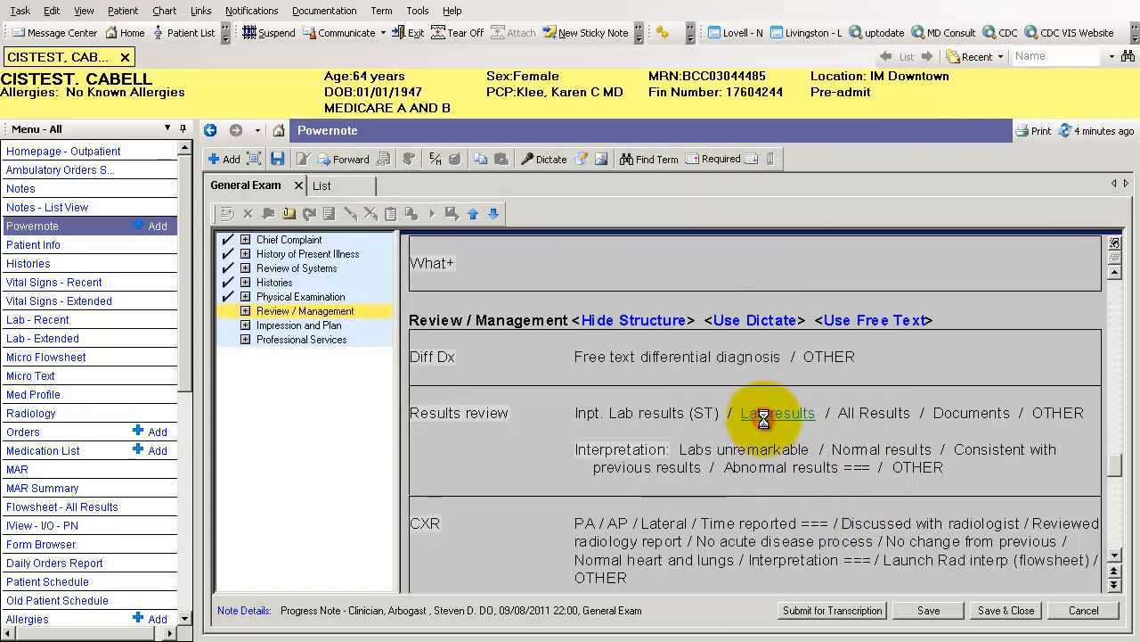
double_click(359, 286)
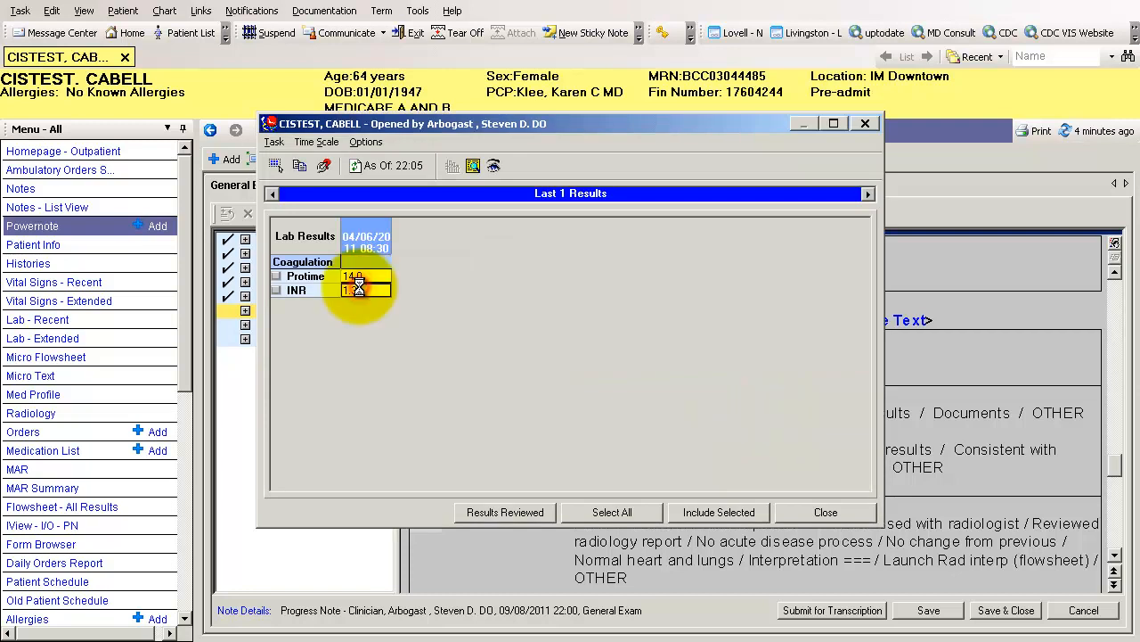
click(833, 514)
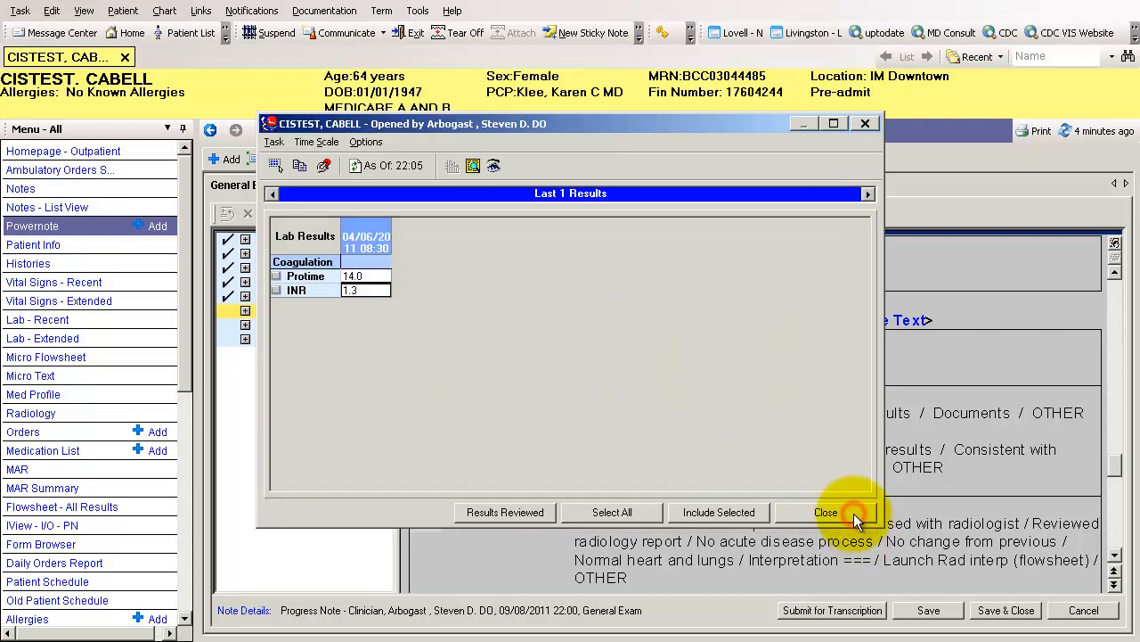
click(729, 515)
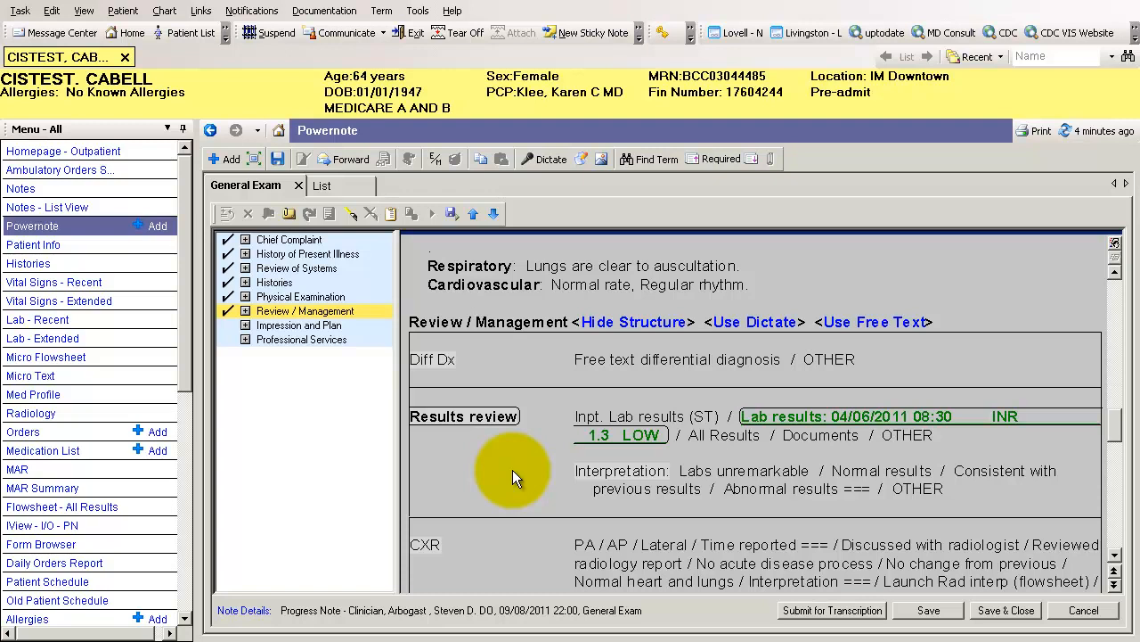
Launch the radiology interpretation flowsheet from the Radiology results row and include its selection in the note
scroll(512, 470, down, 5)
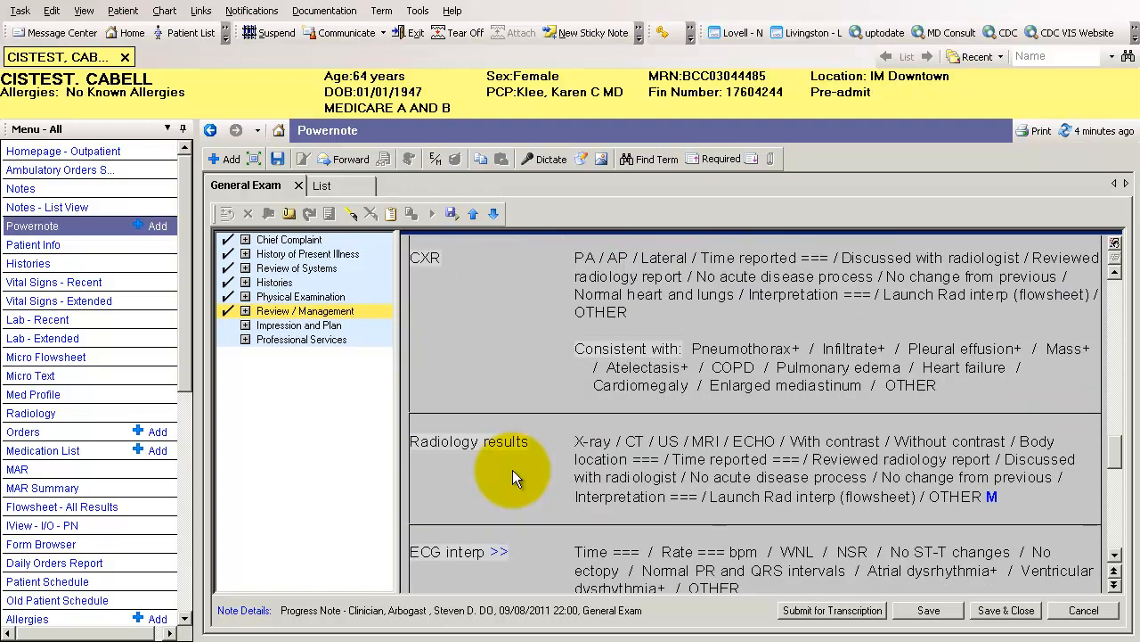
click(799, 497)
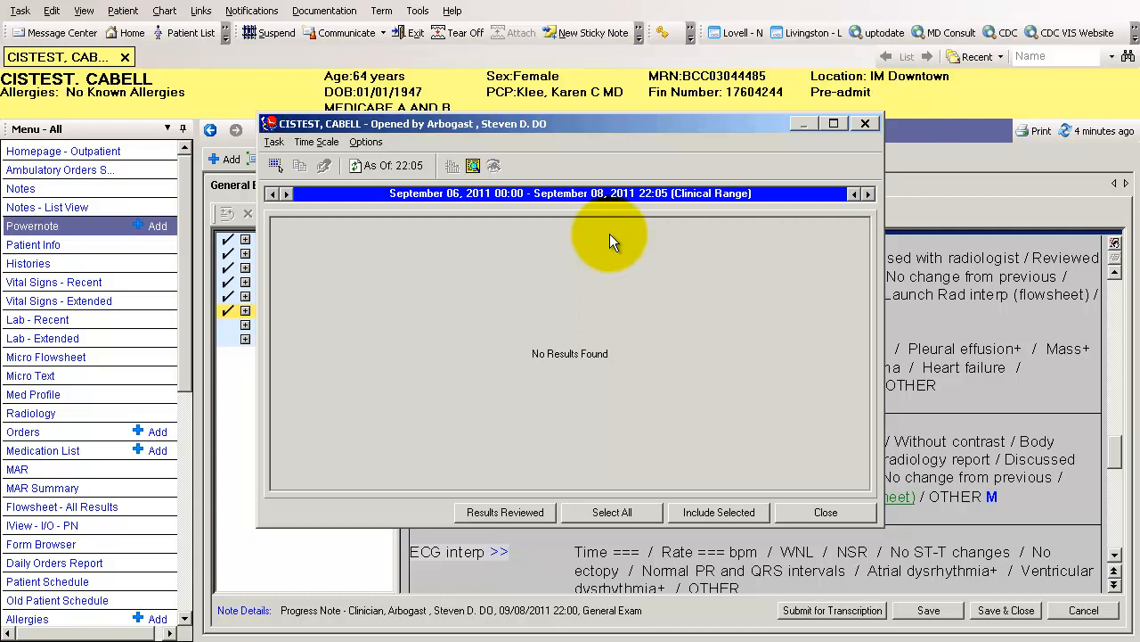
click(696, 515)
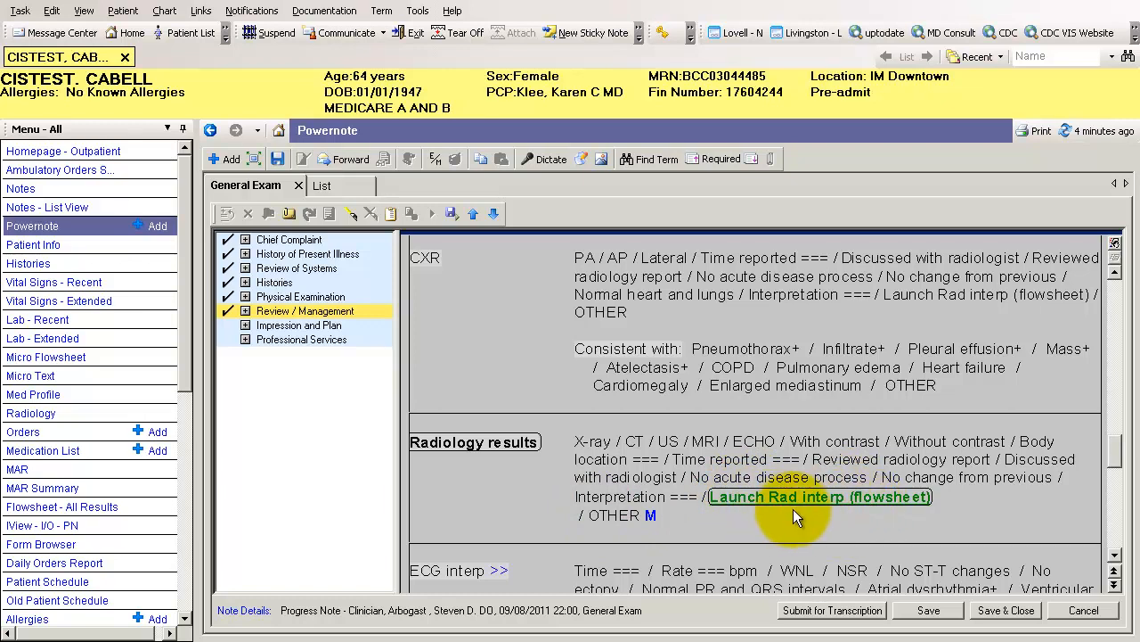
Mark Home medications under Documents reviewed, and open the OTHER free-text entry and cancel it
scroll(633, 490, down, 3)
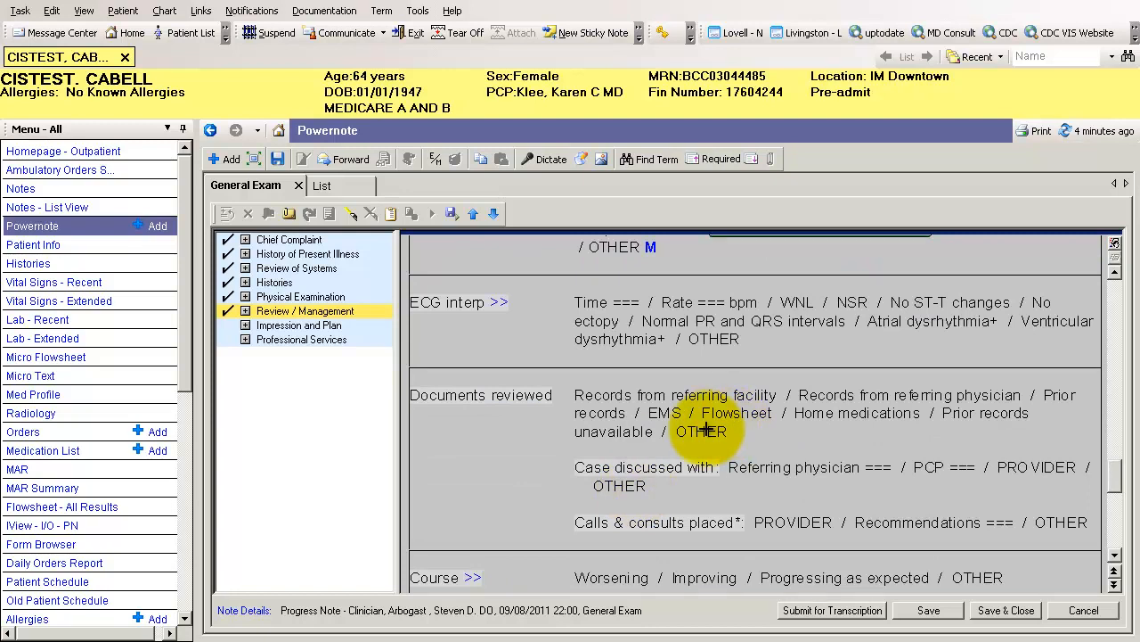
click(826, 414)
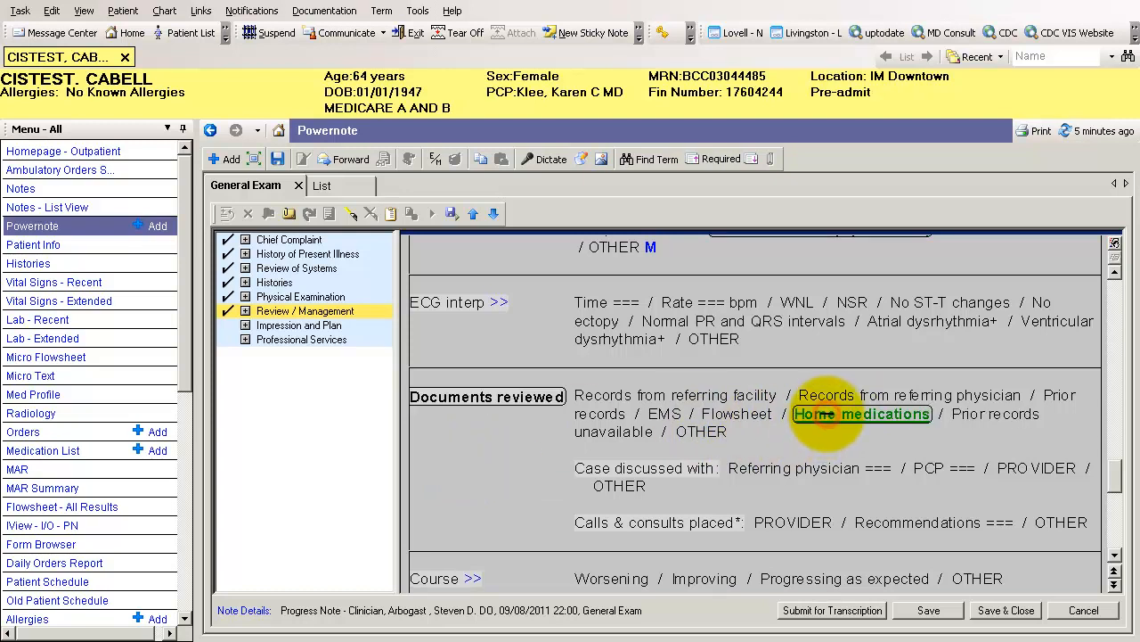
click(712, 431)
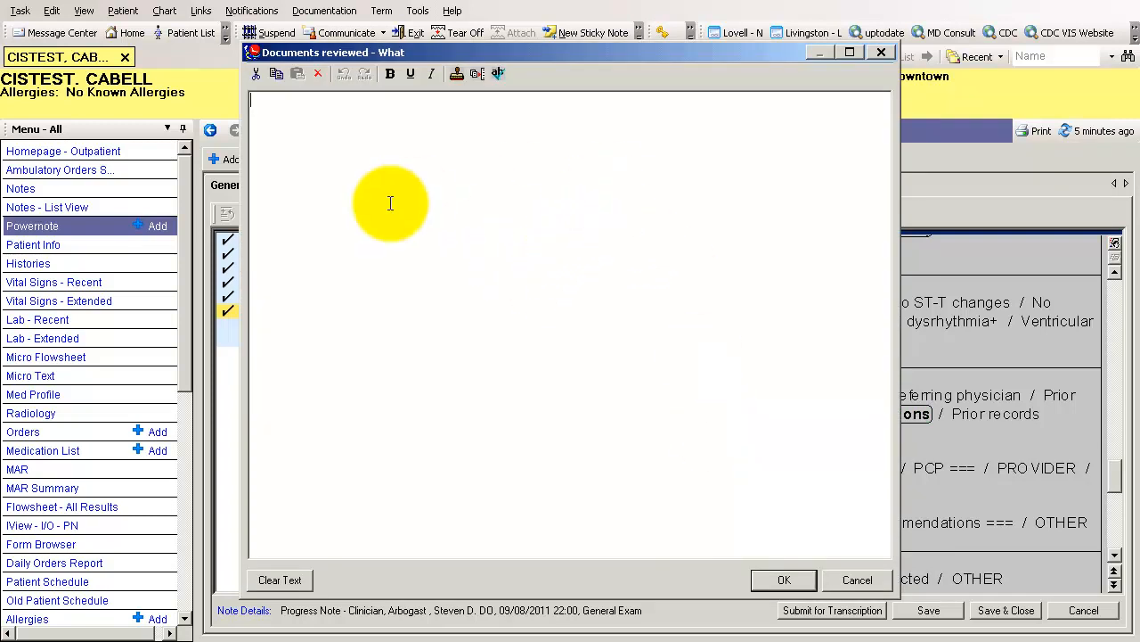
click(872, 573)
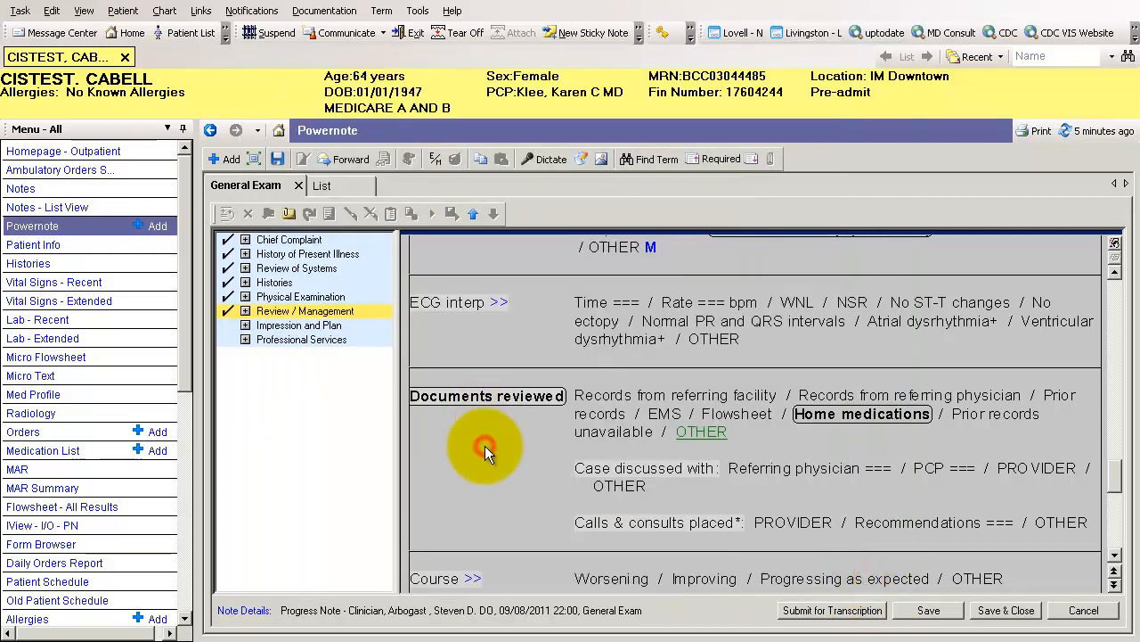
Look back over the Review / Management entries and examine the options in the Impression and Plan section
scroll(488, 454, down, 3)
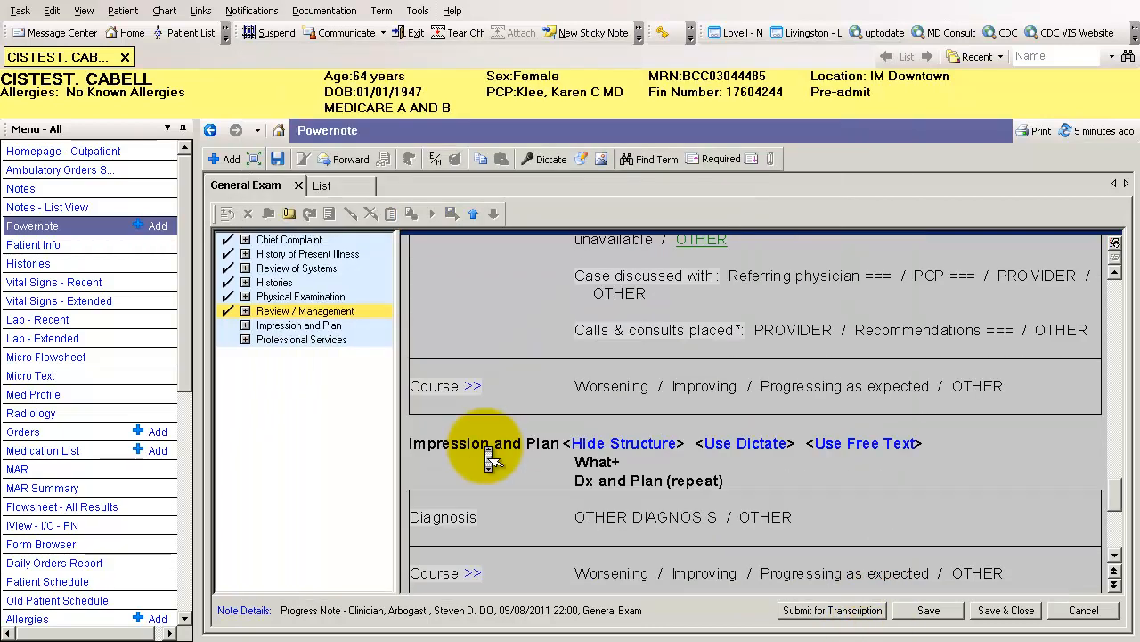
scroll(488, 457, up, 3)
scroll(490, 458, up, 3)
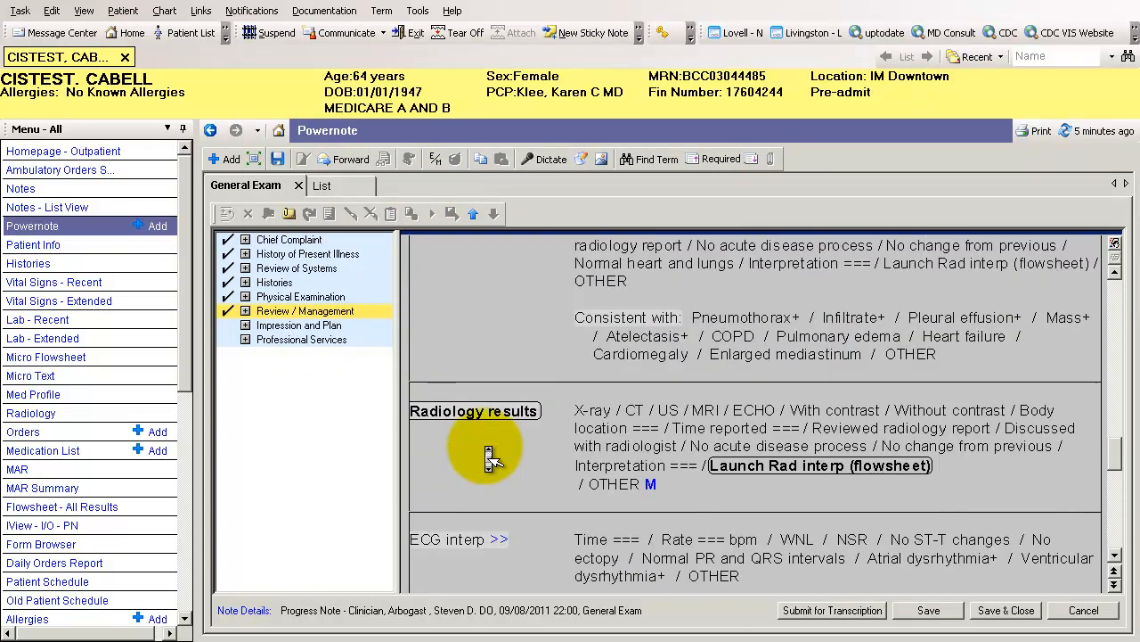
scroll(490, 458, up, 3)
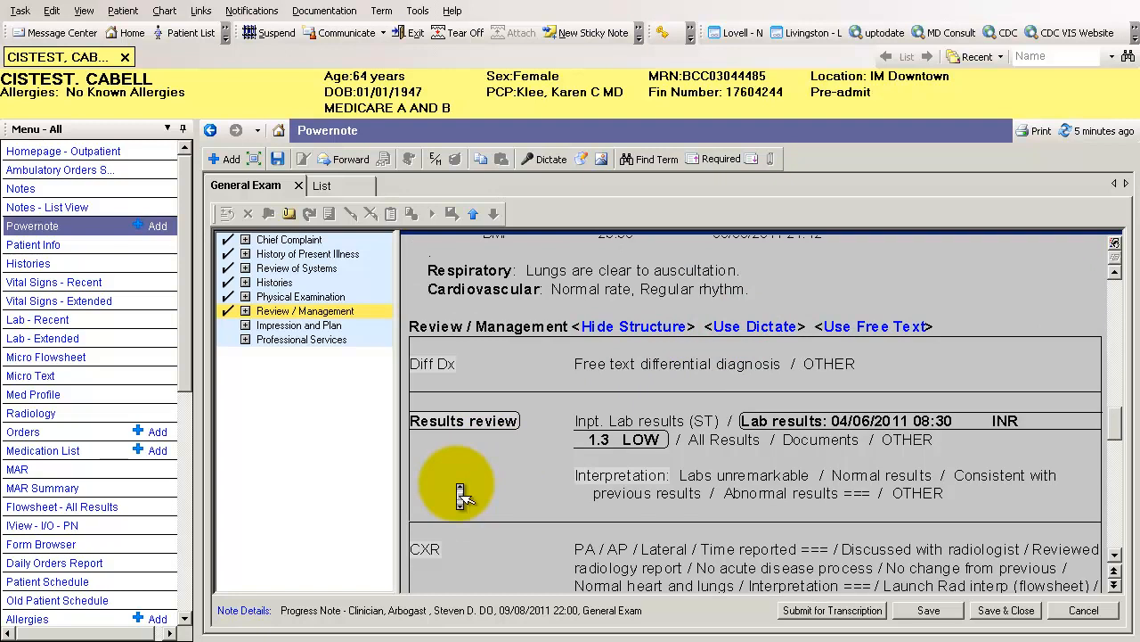
scroll(459, 497, down, 10)
scroll(460, 497, up, 5)
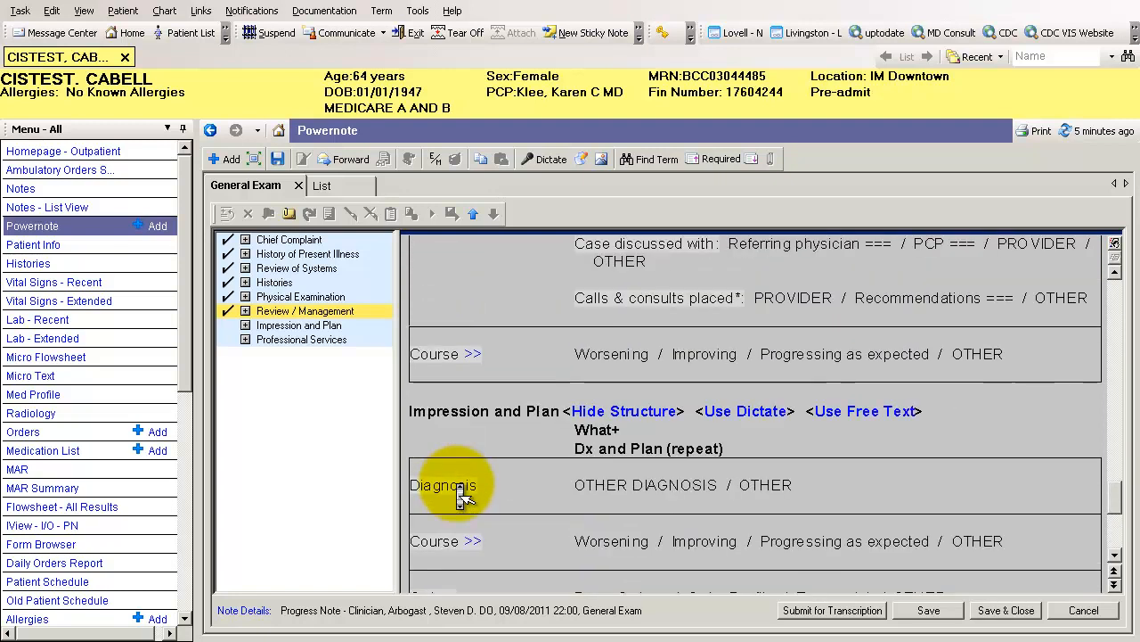
scroll(458, 495, down, 2)
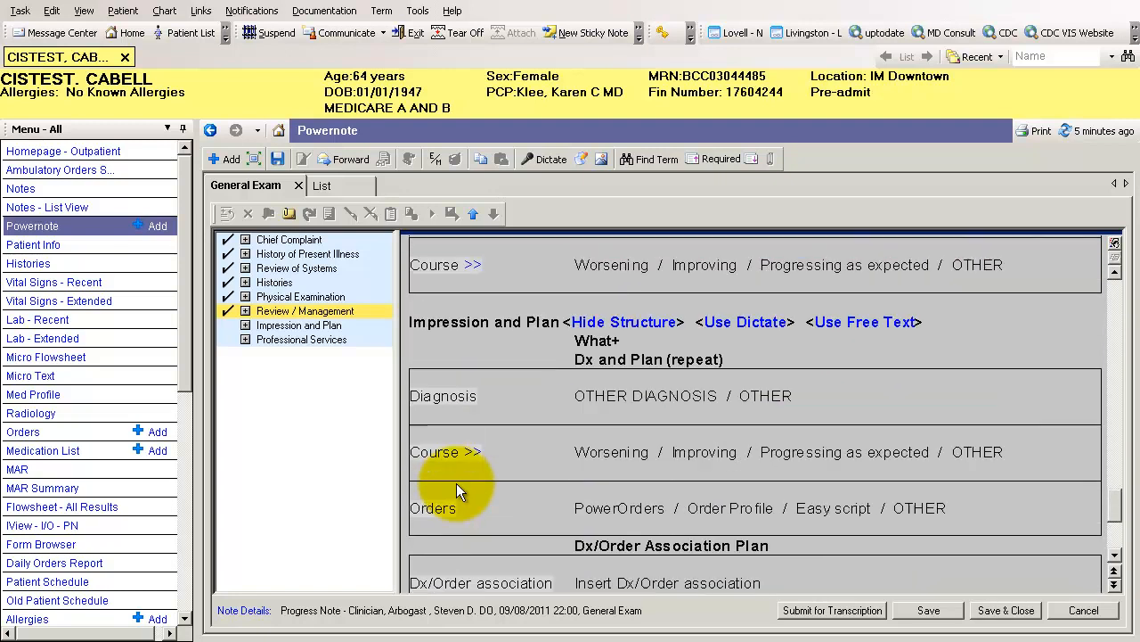
Use PowerOrders in Impression and Plan to search for cbc, add a CBC, Diff order despite the discharged status, and sign it
click(592, 508)
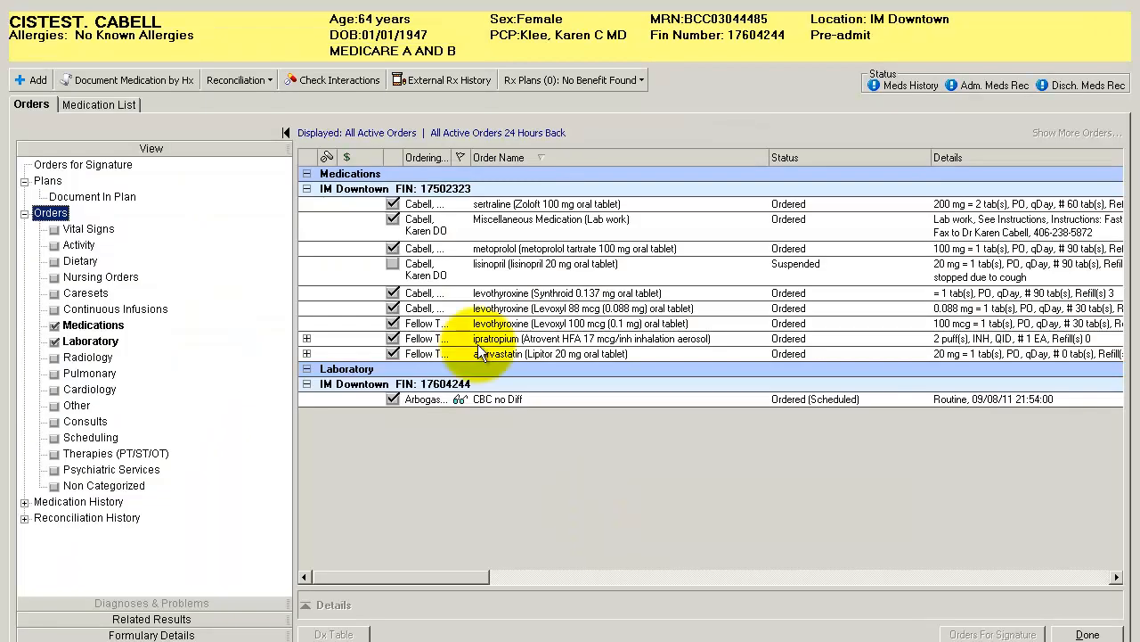
click(27, 80)
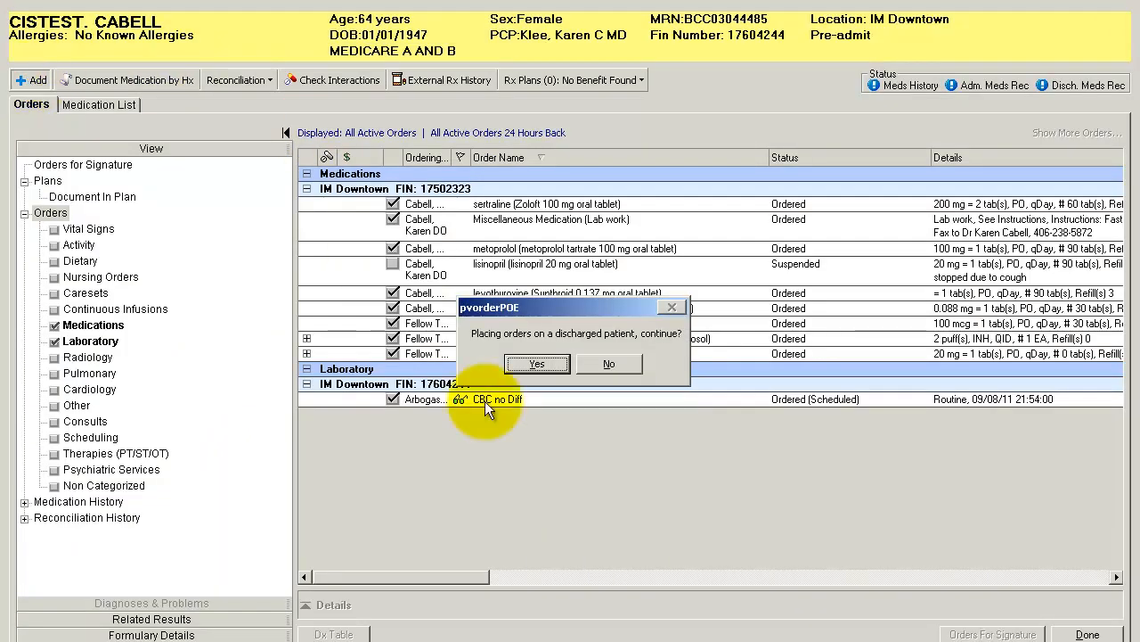
click(526, 368)
click(530, 374)
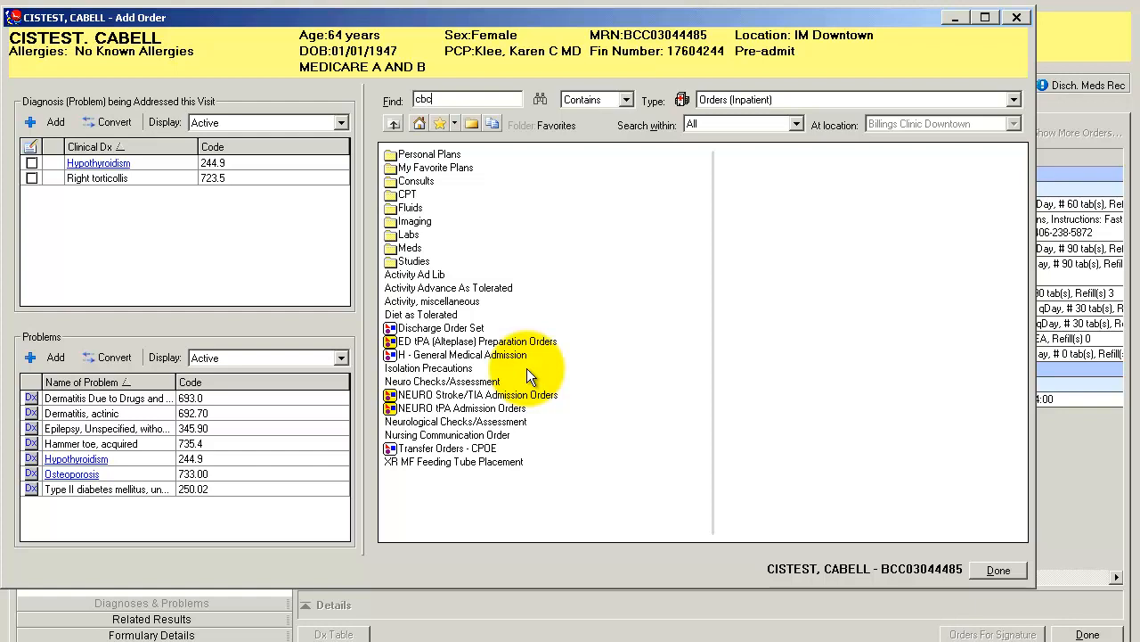
key(Return)
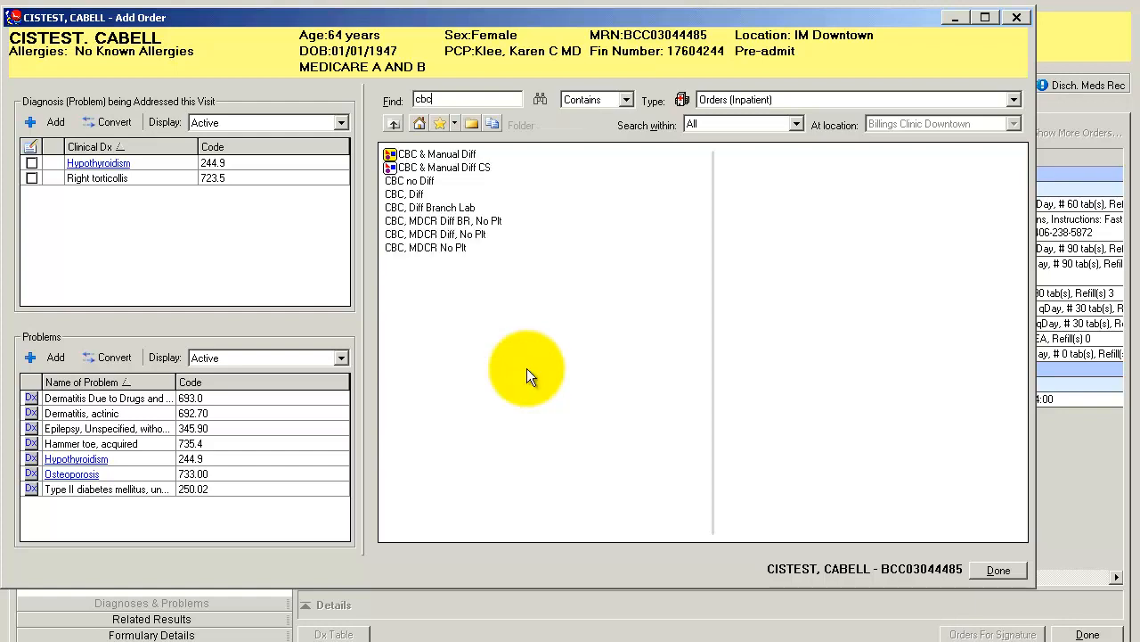
click(406, 194)
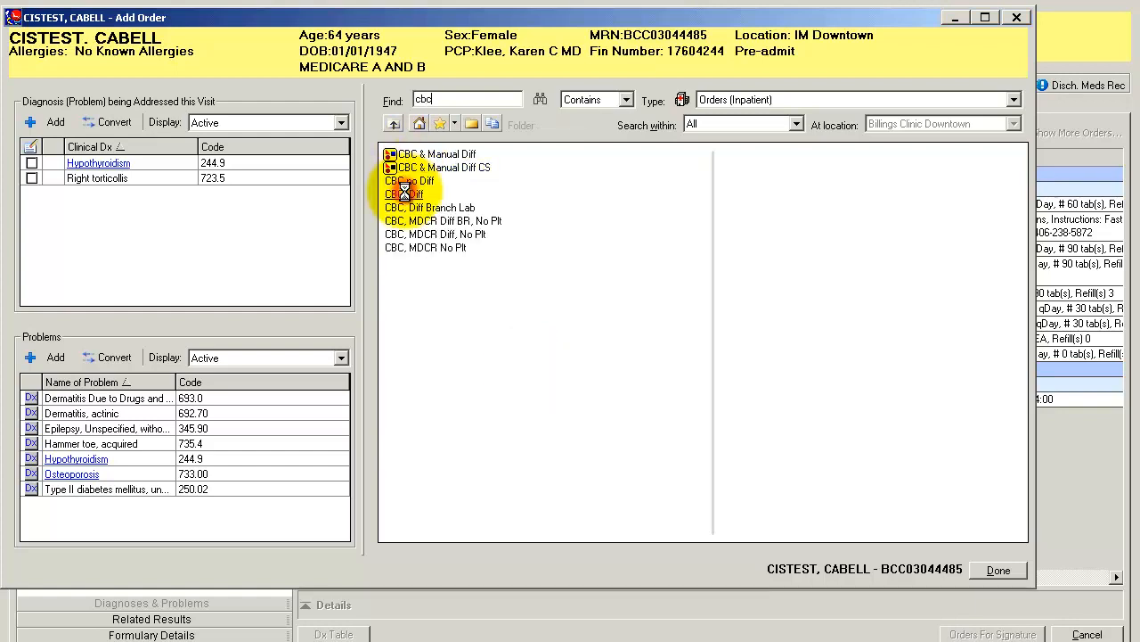
click(1016, 565)
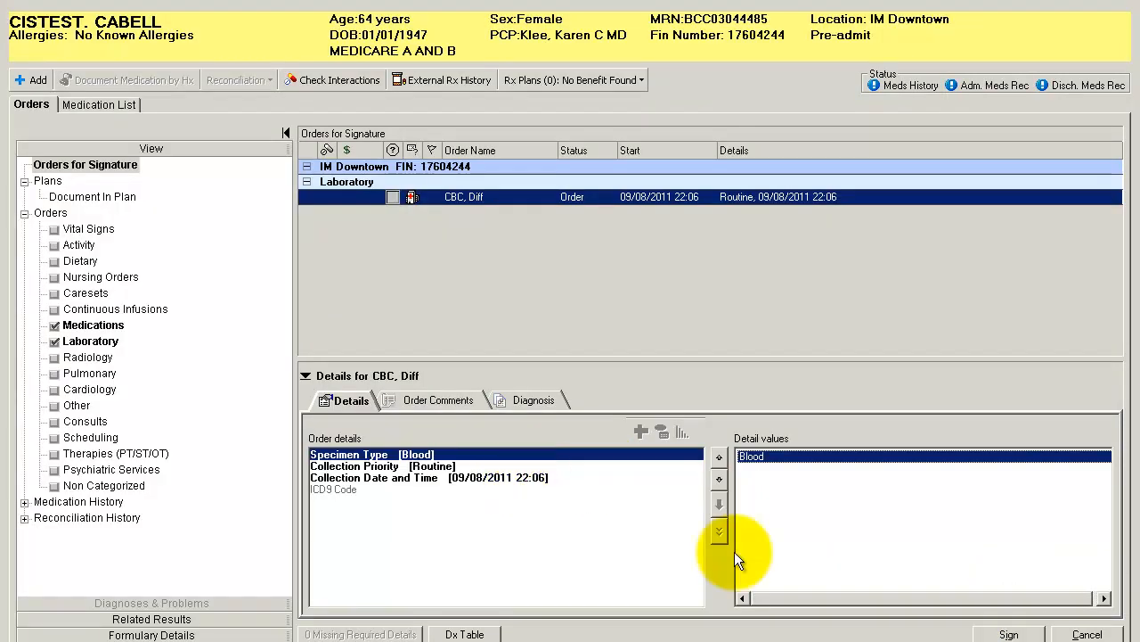
click(1002, 635)
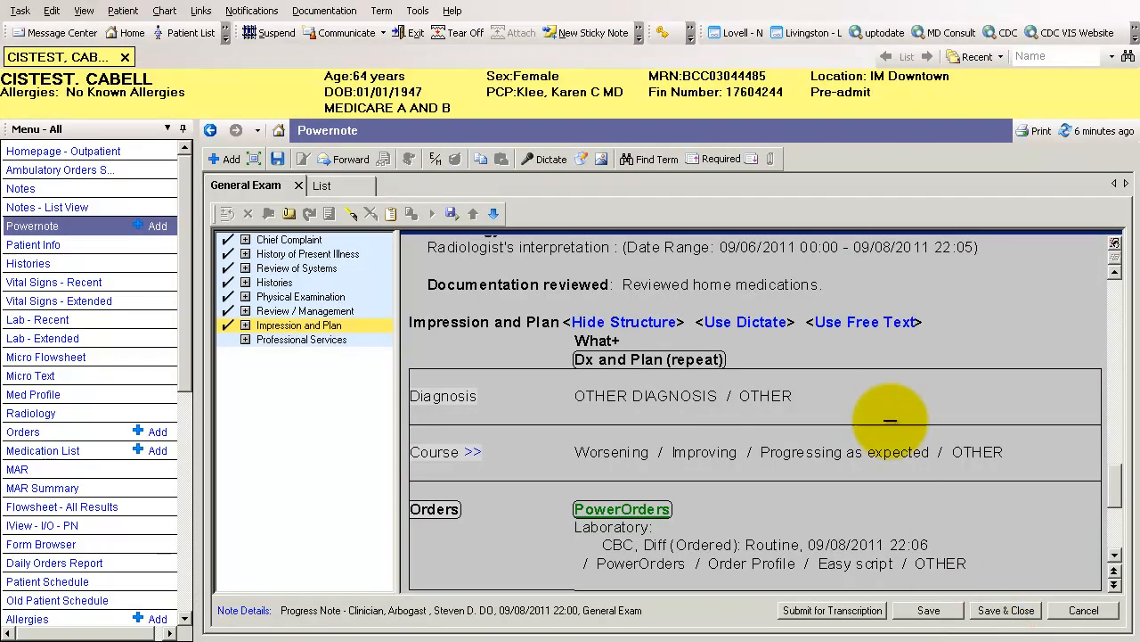
Record a dictation of about 9 seconds for the Impression and Plan section and save it into the note
click(746, 321)
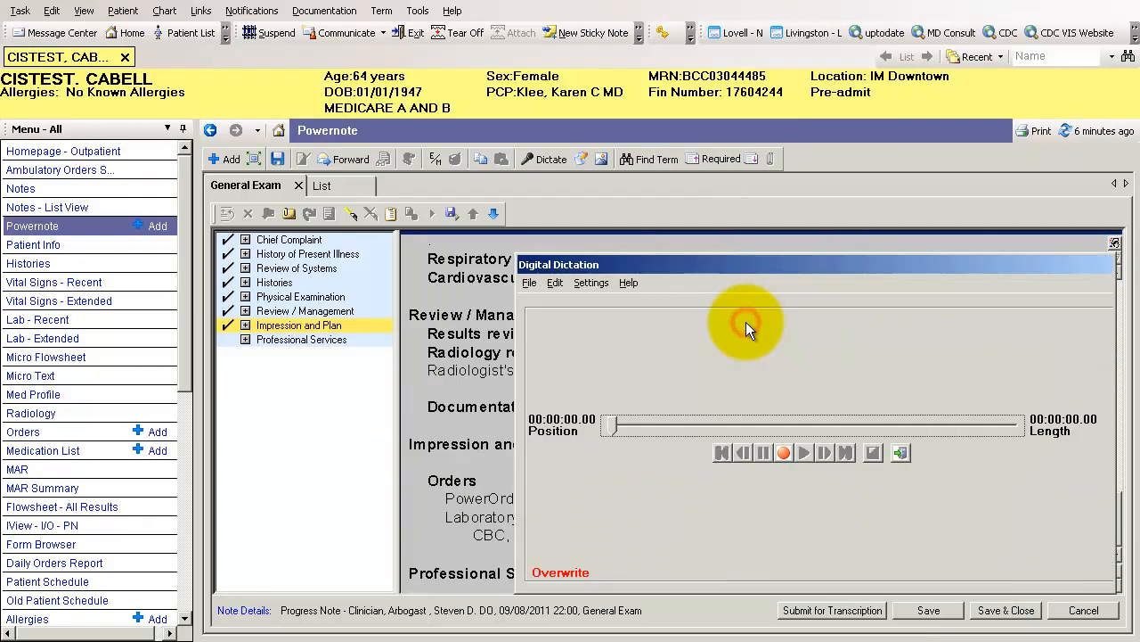
click(782, 454)
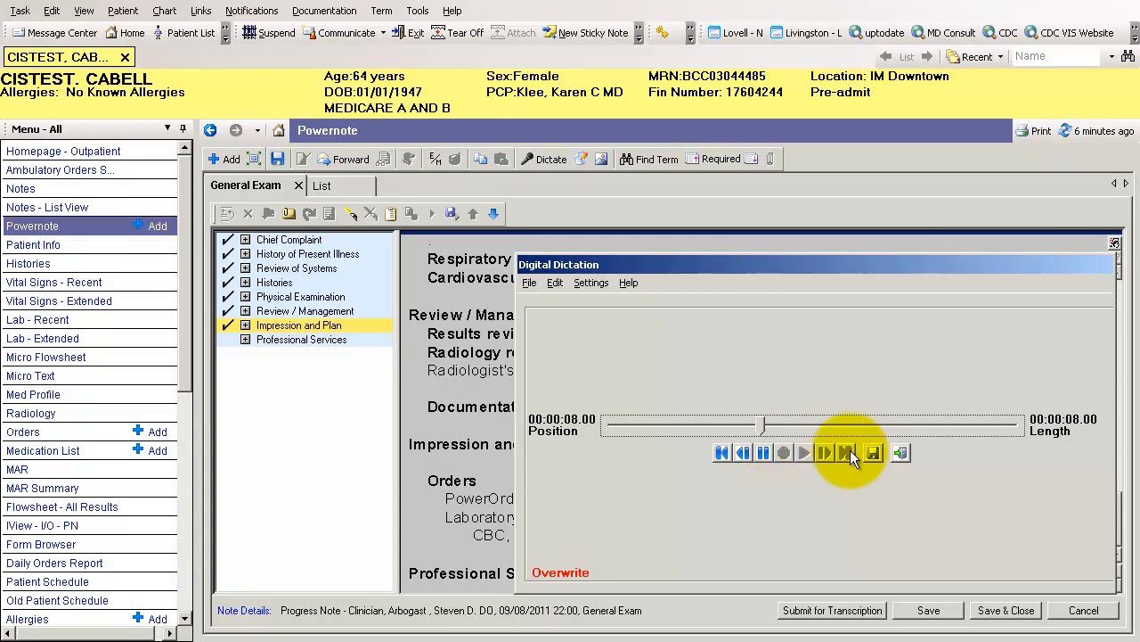
click(872, 453)
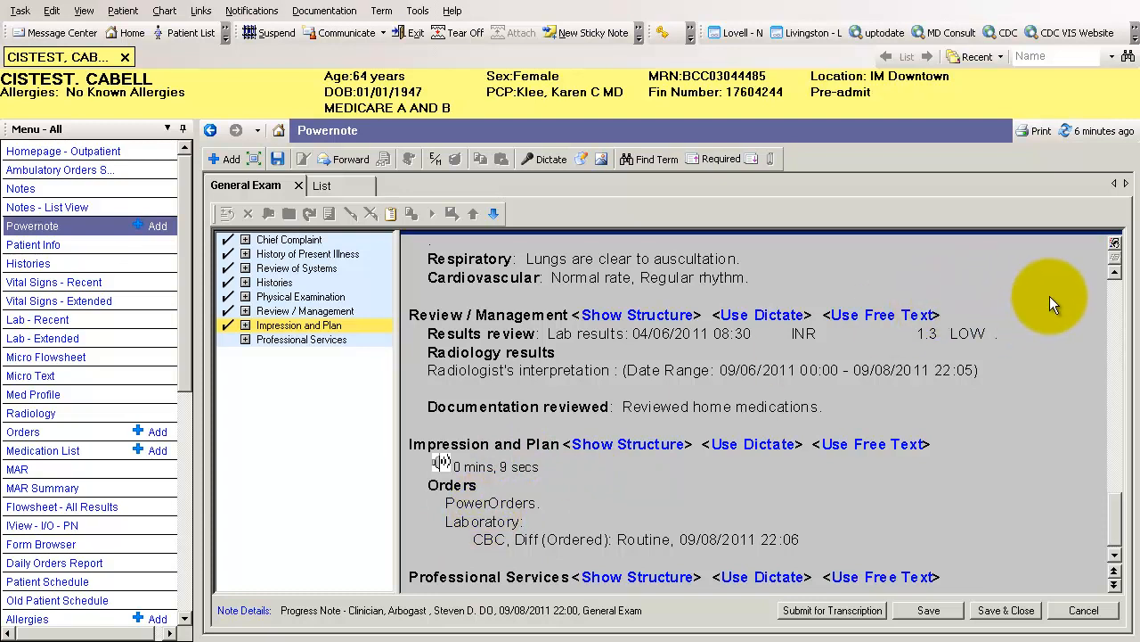
Hide the section structure links, review the note from Histories through Impression and Plan, and restore the links
click(1110, 247)
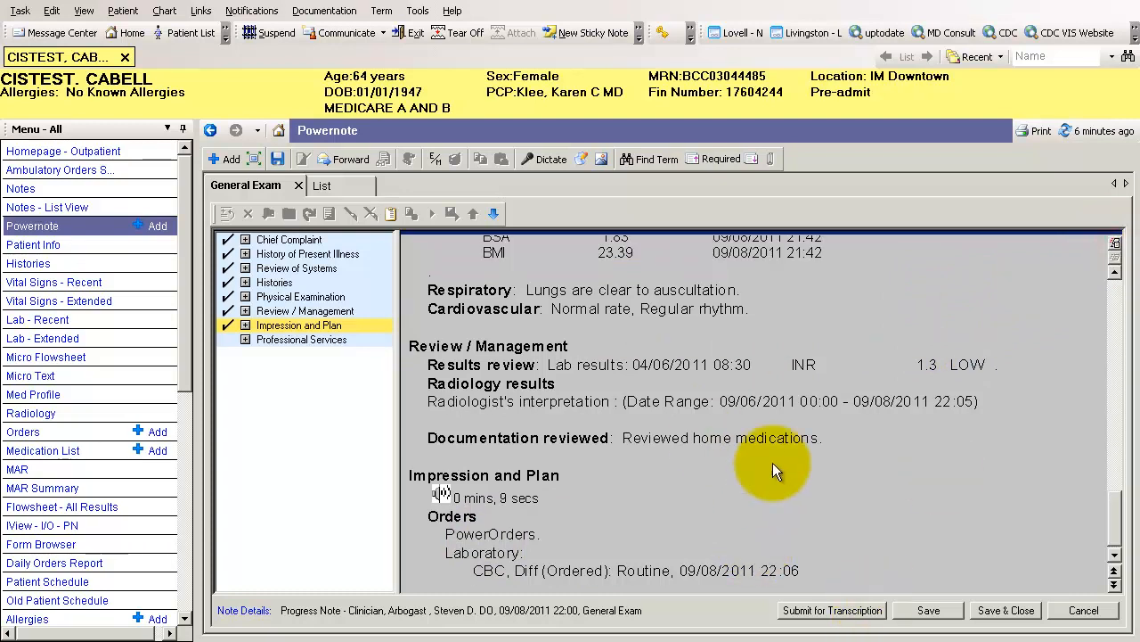
click(767, 510)
scroll(767, 510, up, 13)
scroll(767, 510, down, 1)
scroll(772, 521, down, 15)
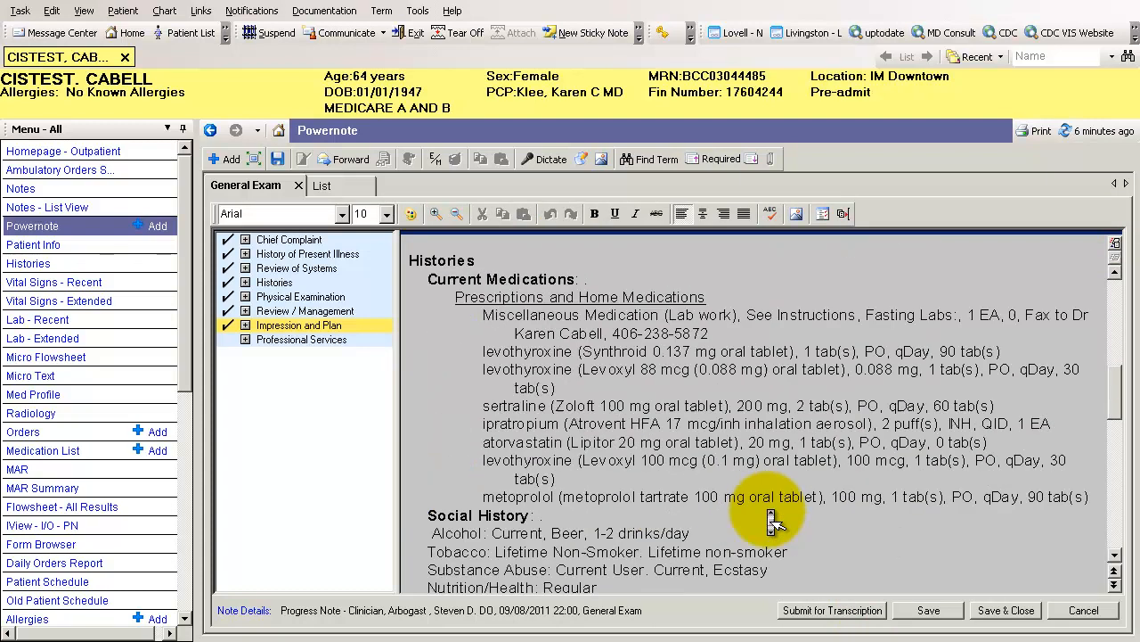
scroll(772, 521, down, 4)
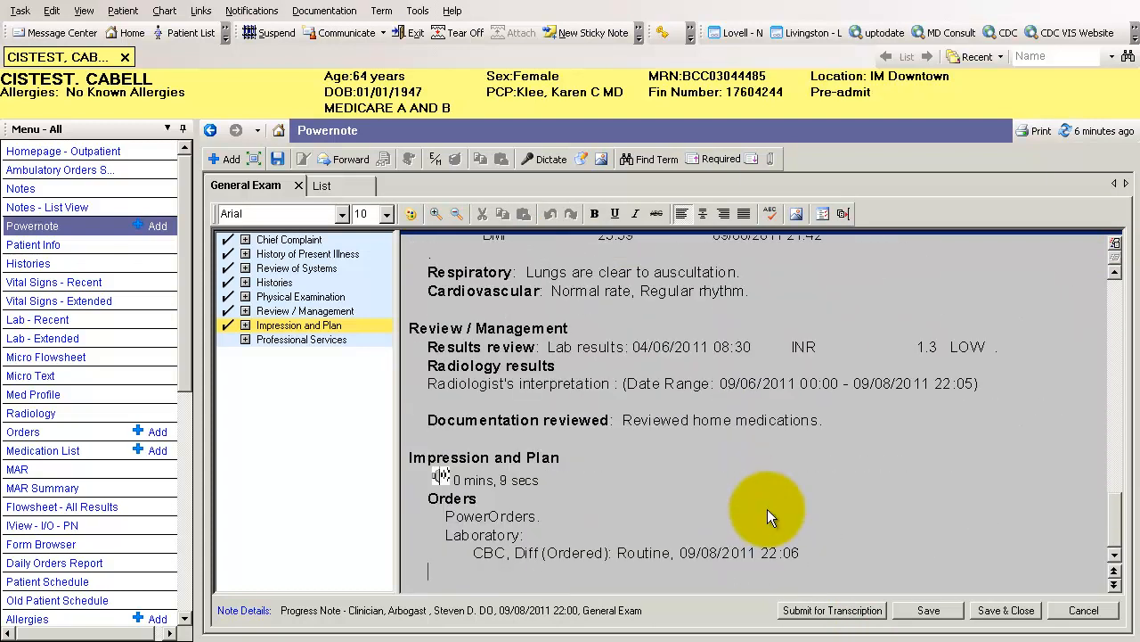
click(1114, 246)
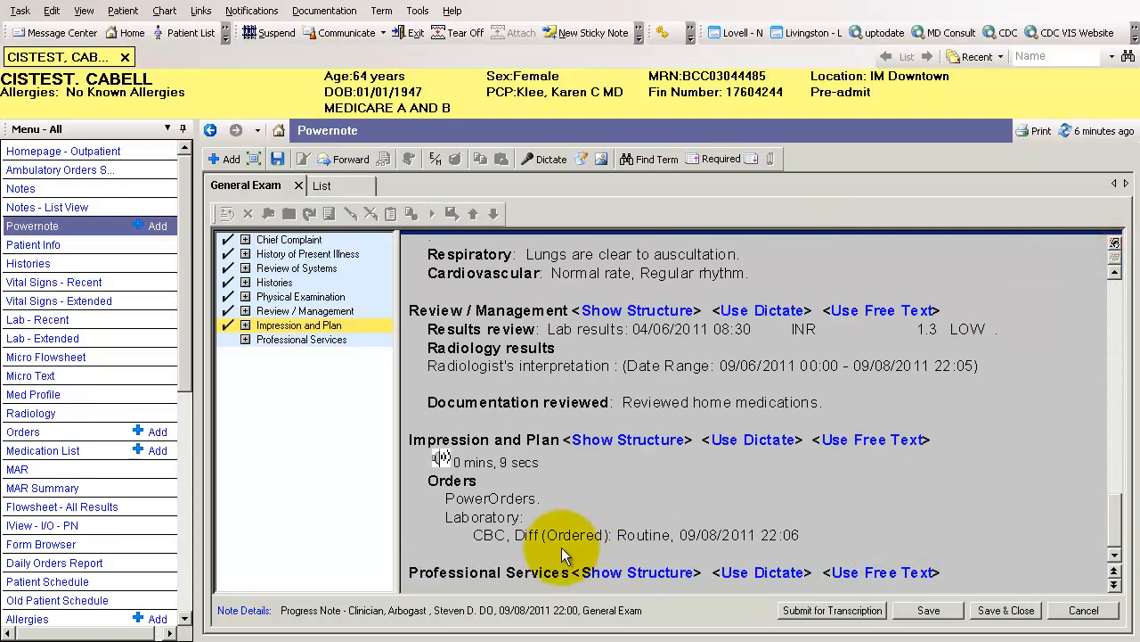
Insert the .time_25_ESTABLISHED_99214 auto text below the Professional Services heading
click(511, 582)
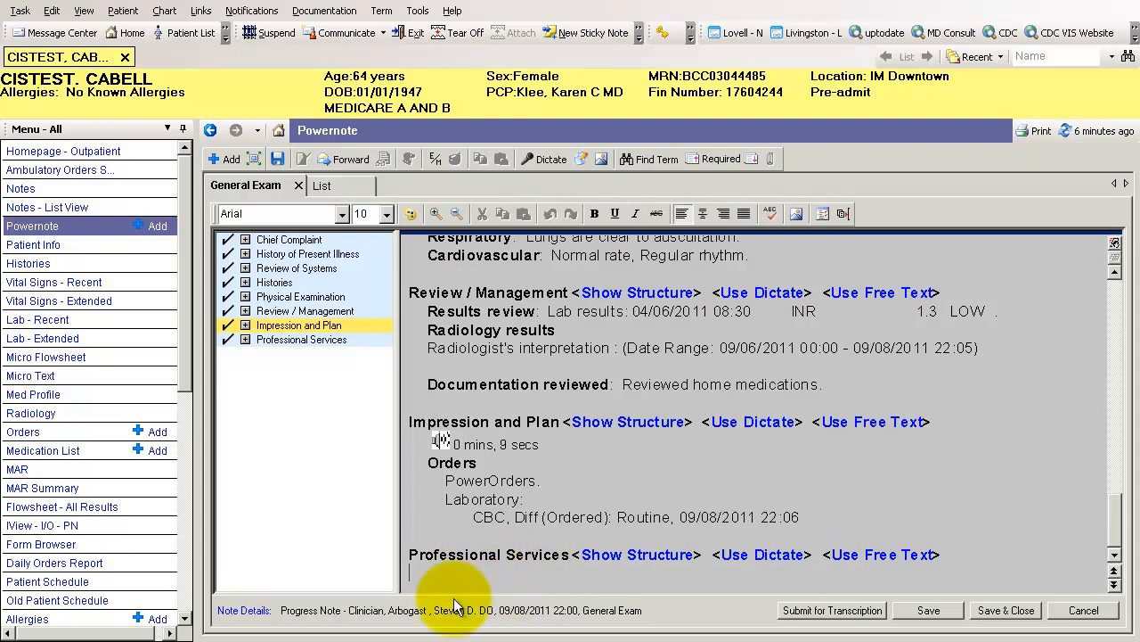
text(.t)
key(Down)
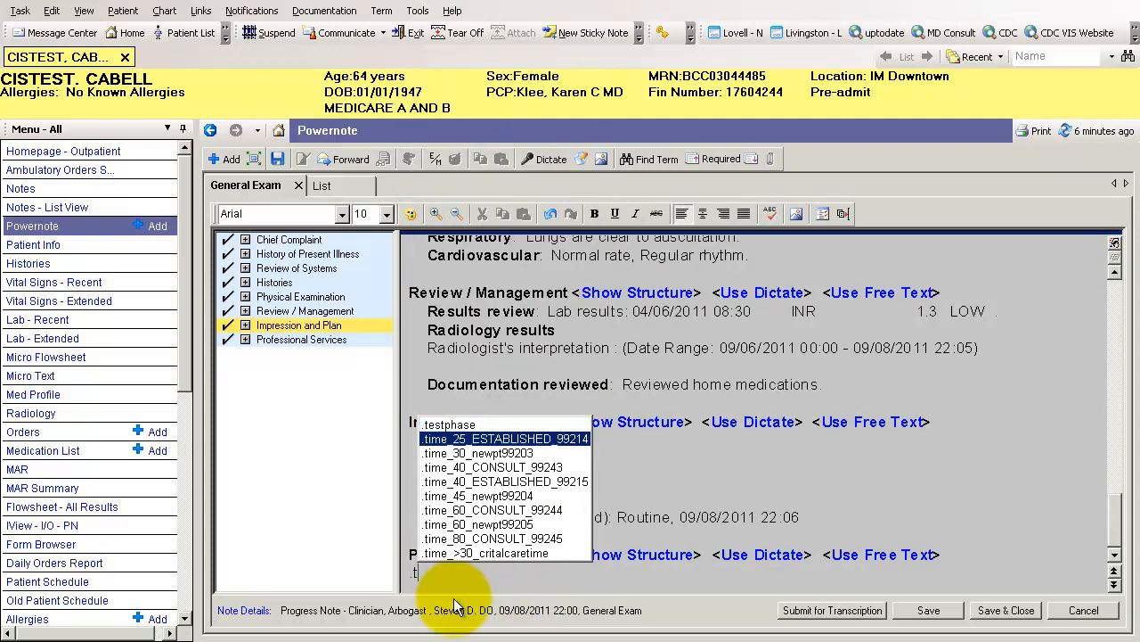
key(Return)
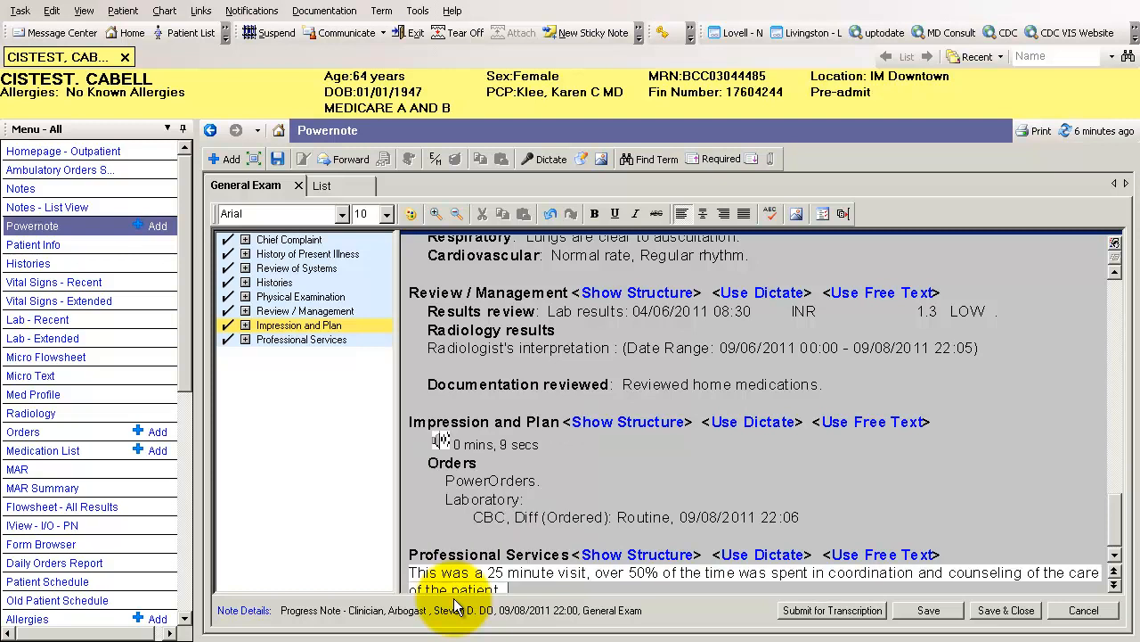
scroll(565, 502, down, 1)
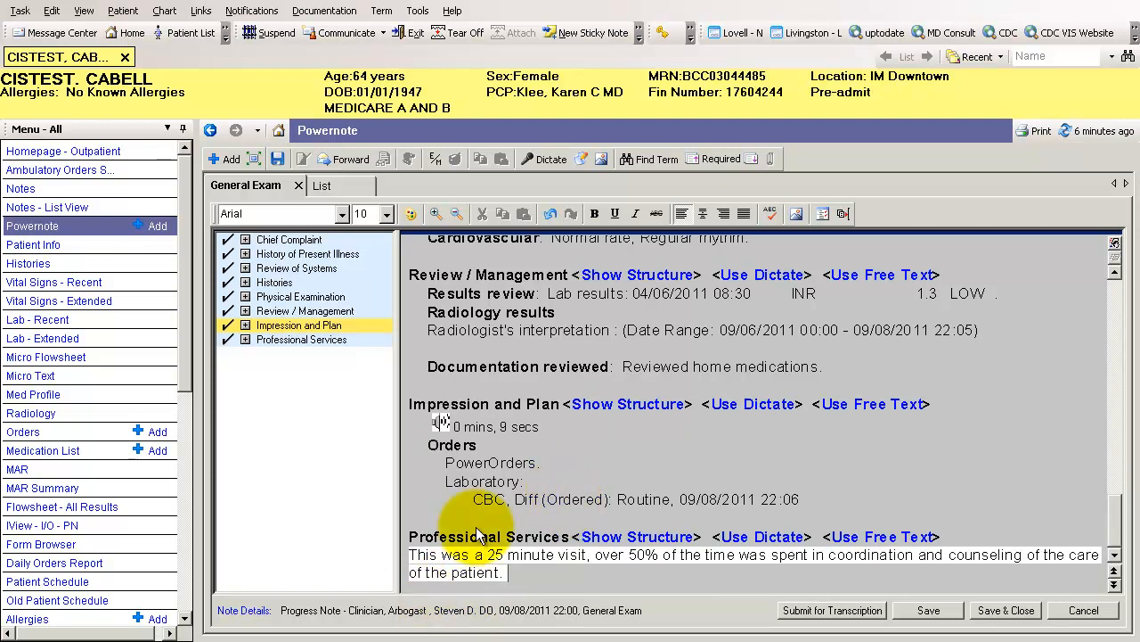